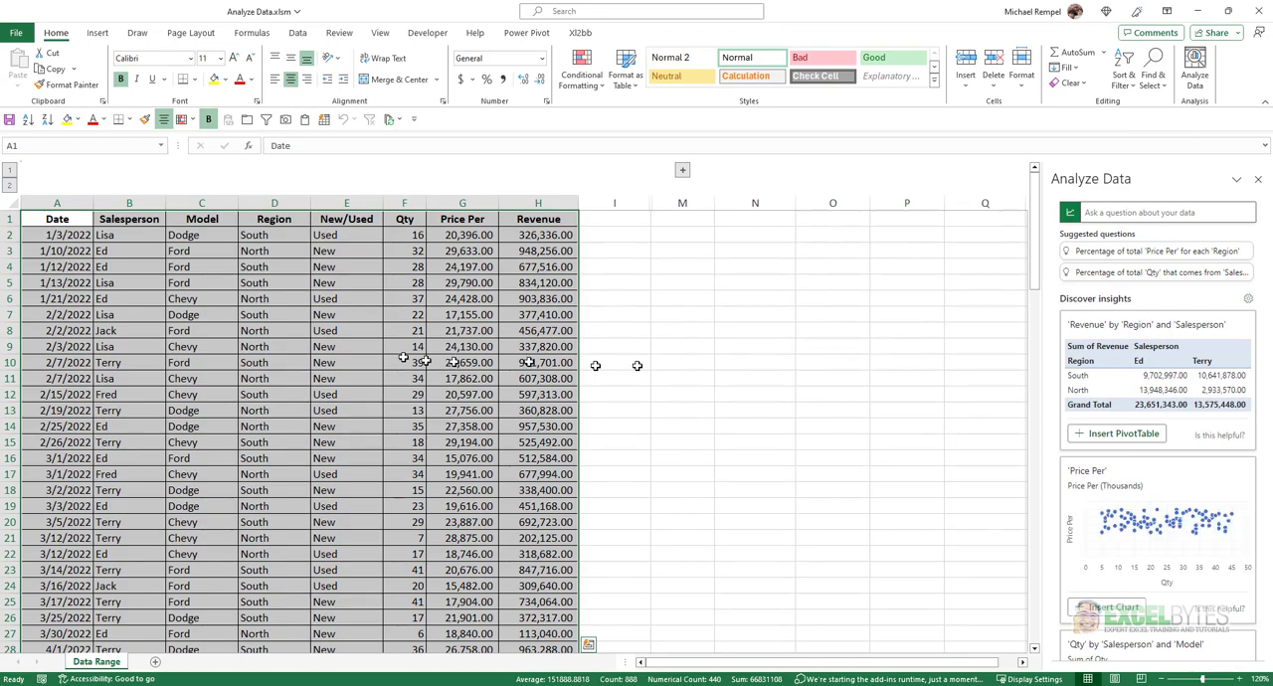
Insert the suggested PivotTable of Revenue by Region and Salesperson, and rearrange it with Salesperson in rows and Region in columns.
{"action": "scroll", "coordinate": [417, 430], "scroll_direction": "down", "scroll_amount": 7}
{"action": "scroll", "coordinate": [417, 431], "scroll_direction": "down", "scroll_amount": 15}
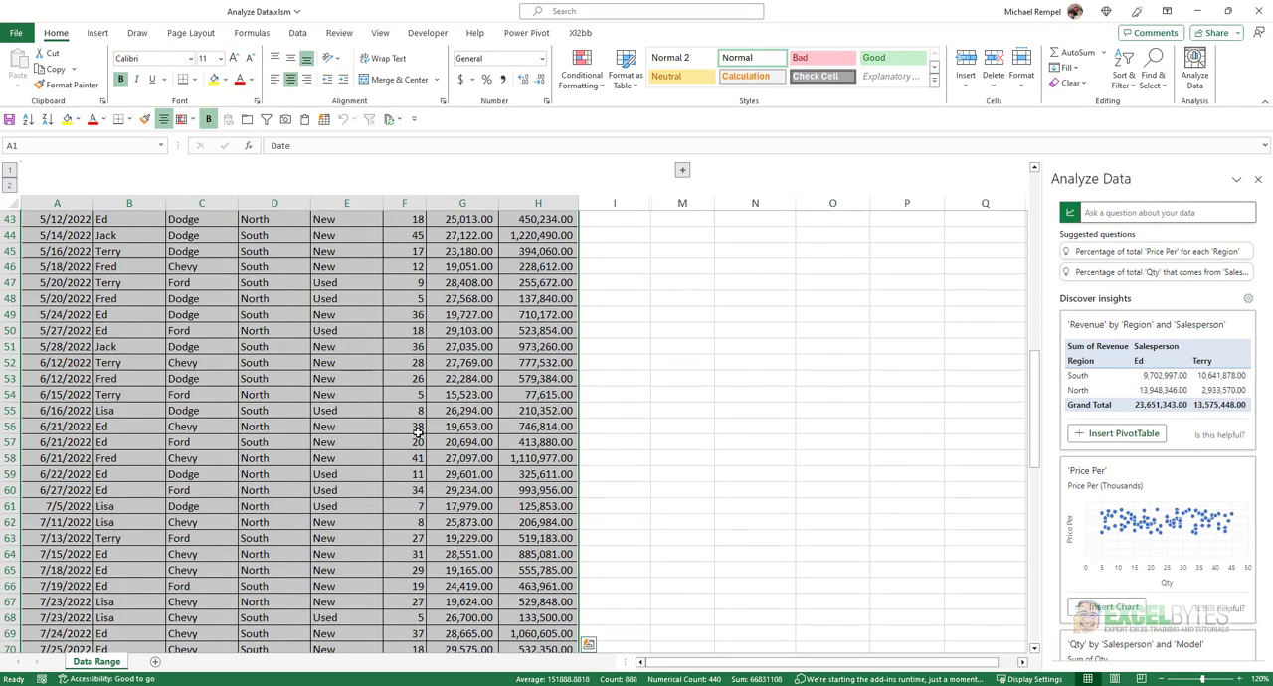
{"action": "scroll", "coordinate": [418, 430], "scroll_direction": "up", "scroll_amount": 20}
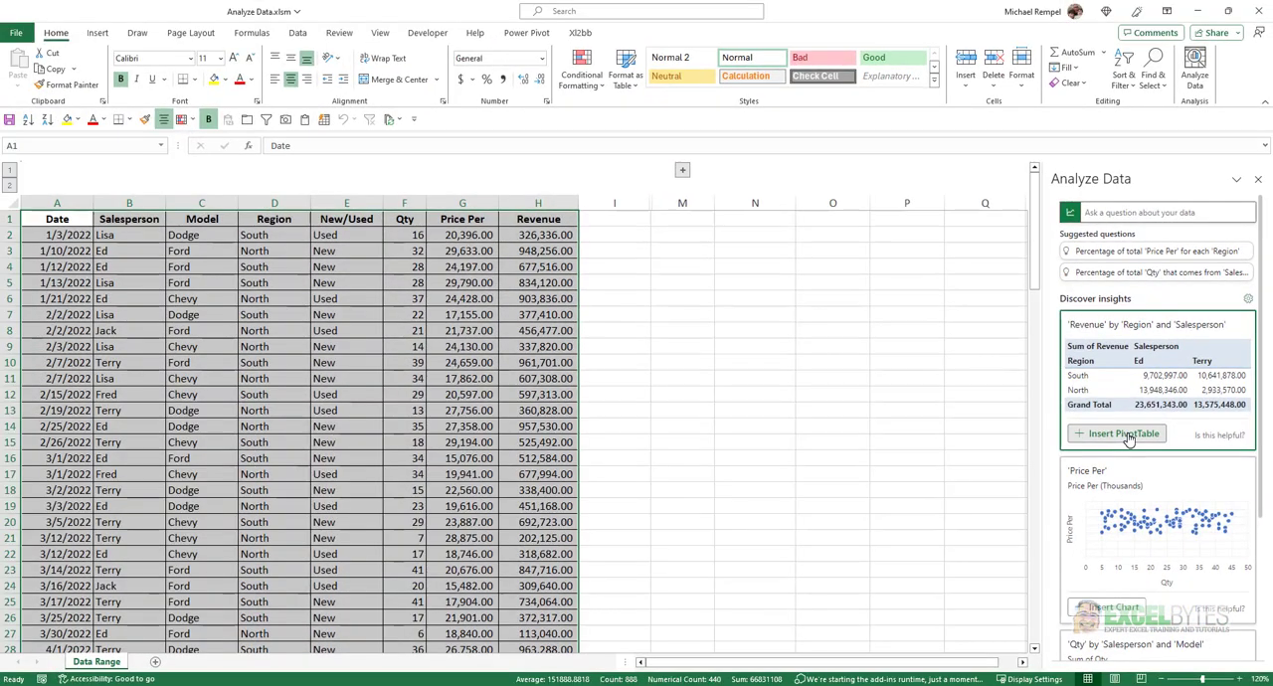
{"action": "left_click", "coordinate": [1126, 435]}
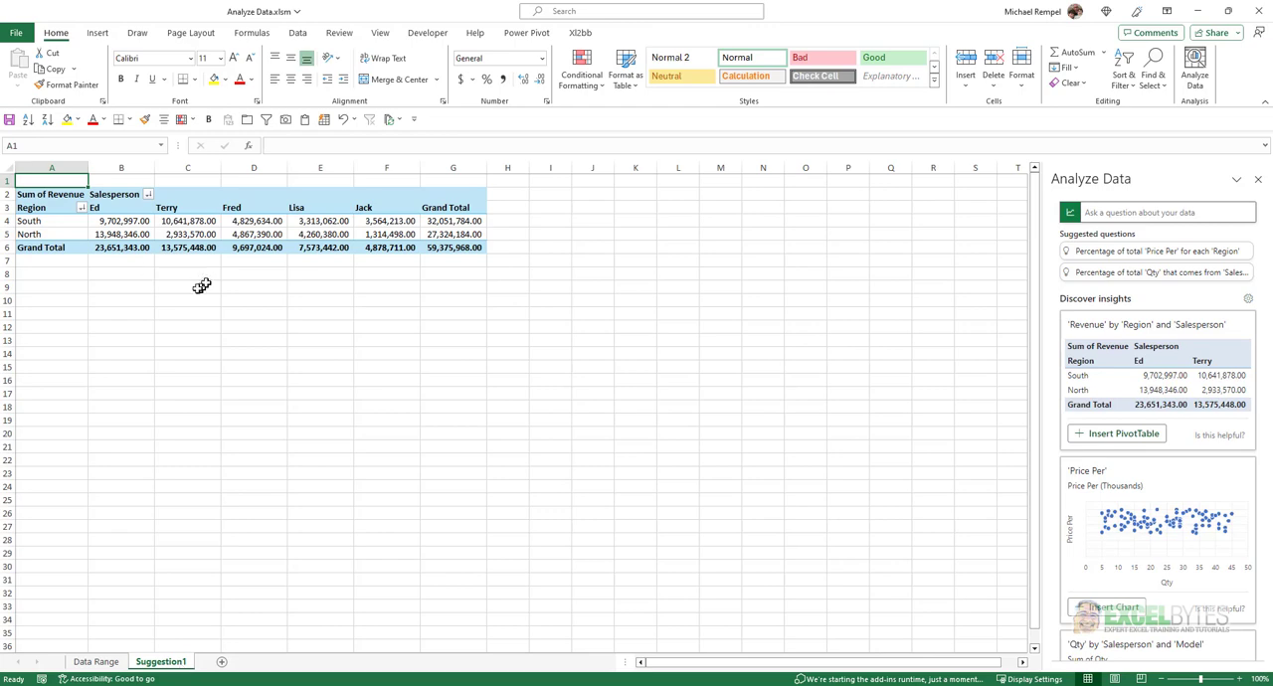
{"action": "left_click", "coordinate": [260, 236]}
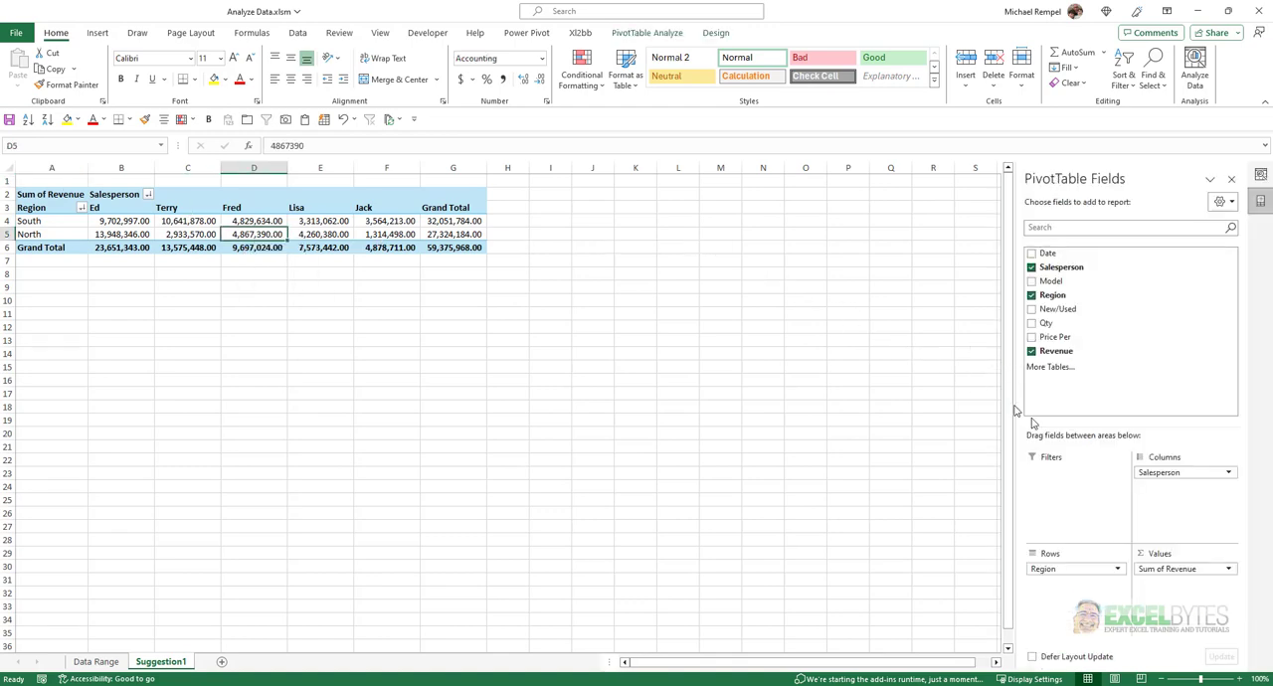
{"action": "left_click_drag", "start_coordinate": [1172, 471], "coordinate": [1201, 492]}
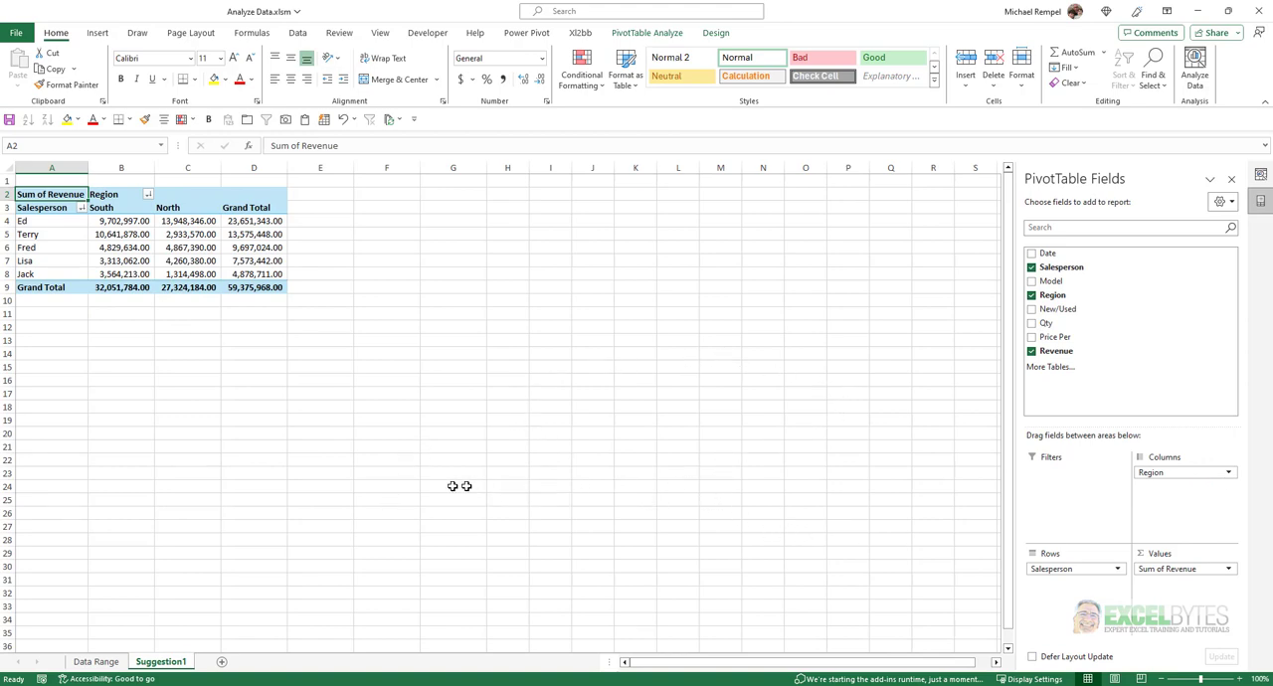
From the Data Range sheet's insights, insert the suggested PivotChart of Qty by Salesperson and Model.
{"action": "left_click", "coordinate": [98, 662]}
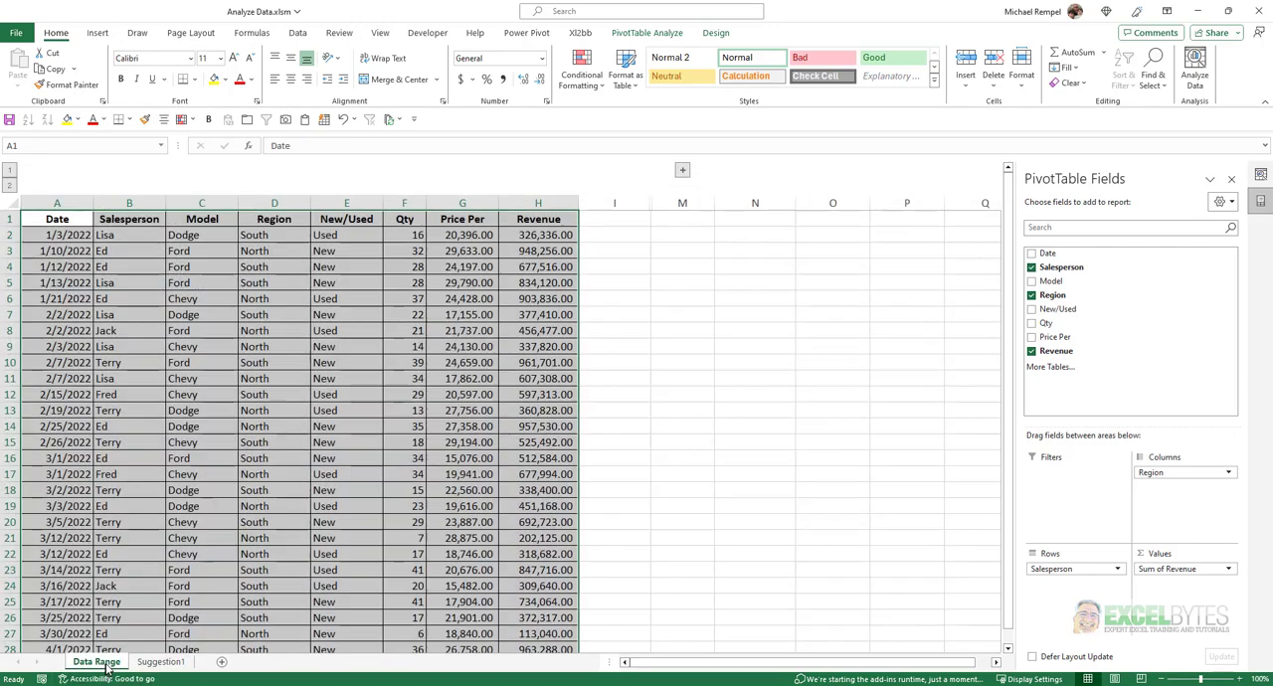
{"action": "scroll", "coordinate": [1080, 490], "scroll_direction": "down", "scroll_amount": 3}
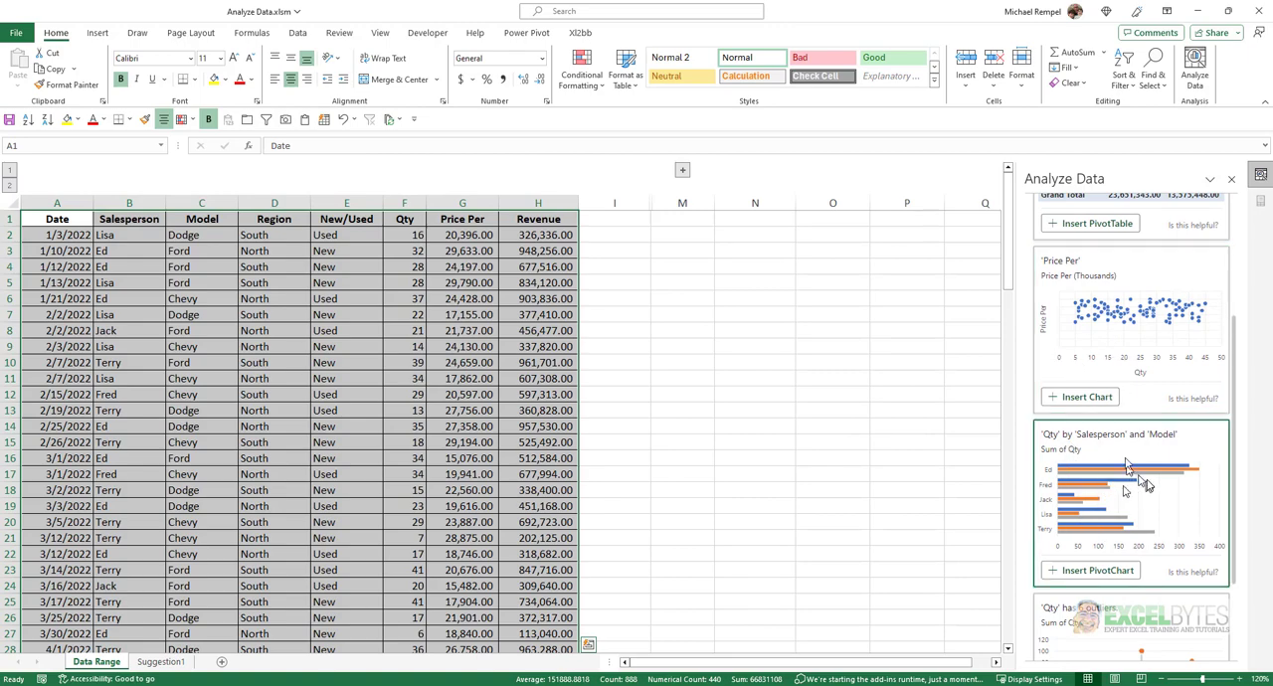
{"action": "left_click", "coordinate": [1089, 571]}
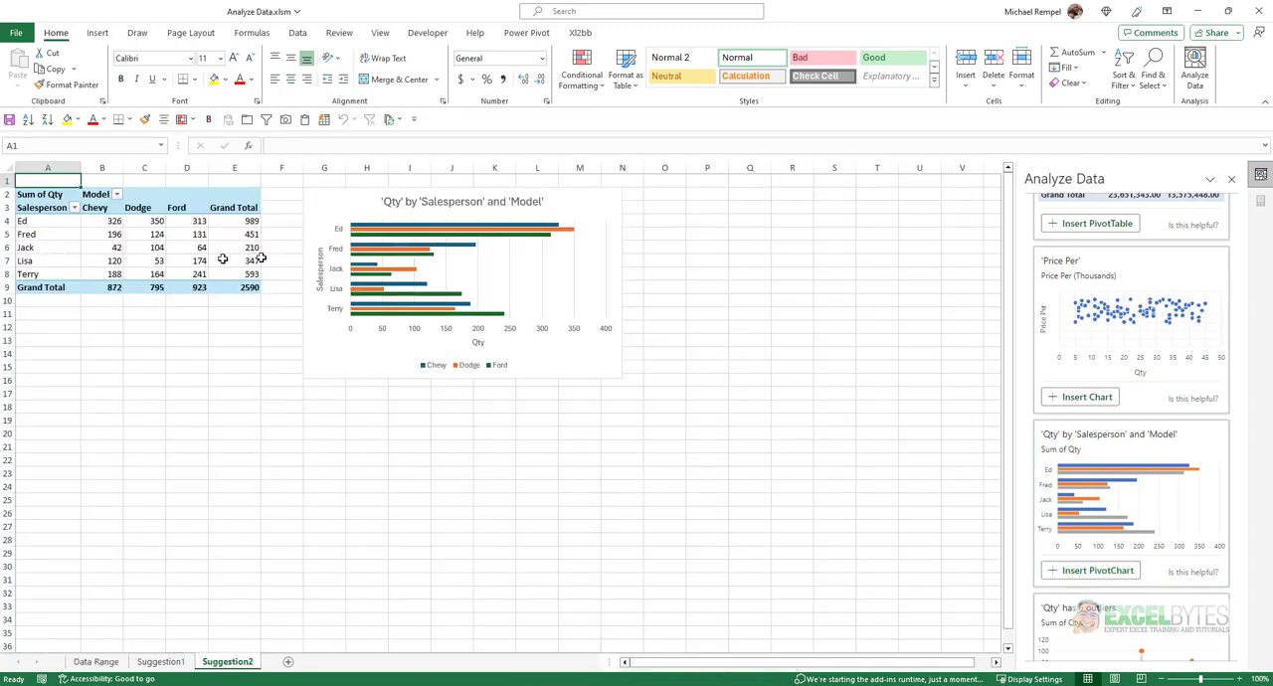
Return to the Data Range sheet, show the full list of insights and look through the suggested charts.
{"action": "left_click", "coordinate": [96, 661]}
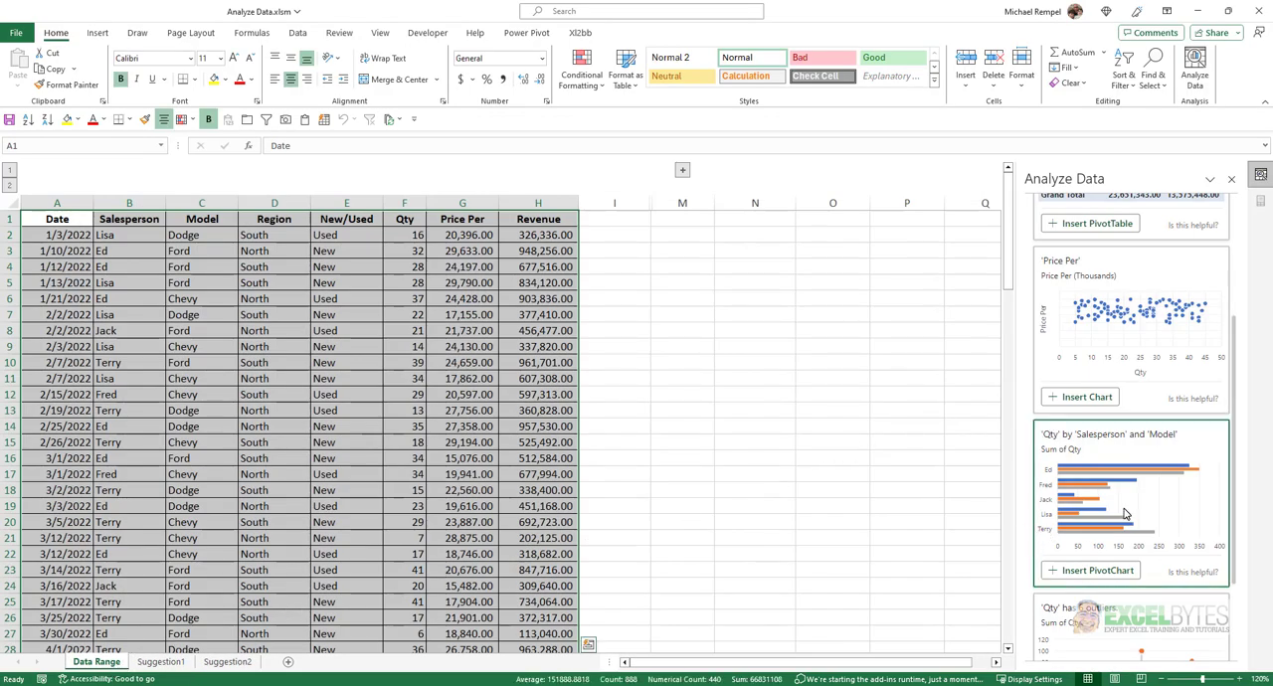
{"action": "scroll", "coordinate": [1117, 528], "scroll_direction": "down", "scroll_amount": 2}
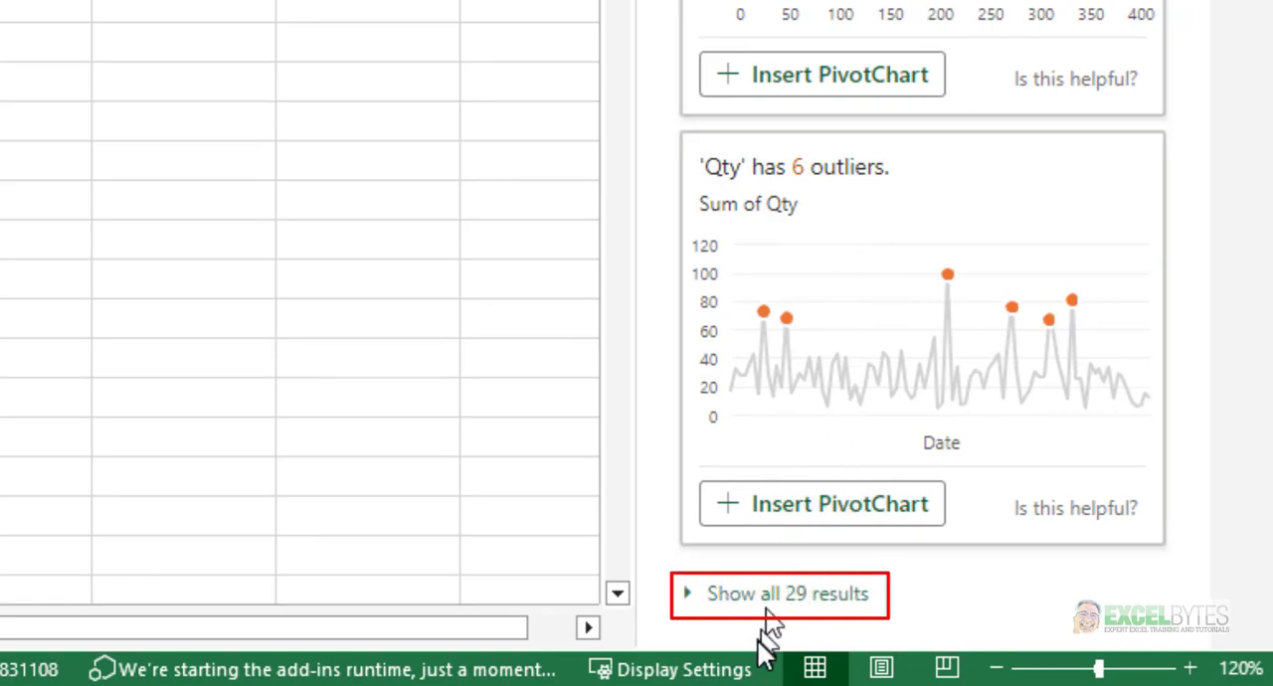
{"action": "left_click", "coordinate": [801, 597]}
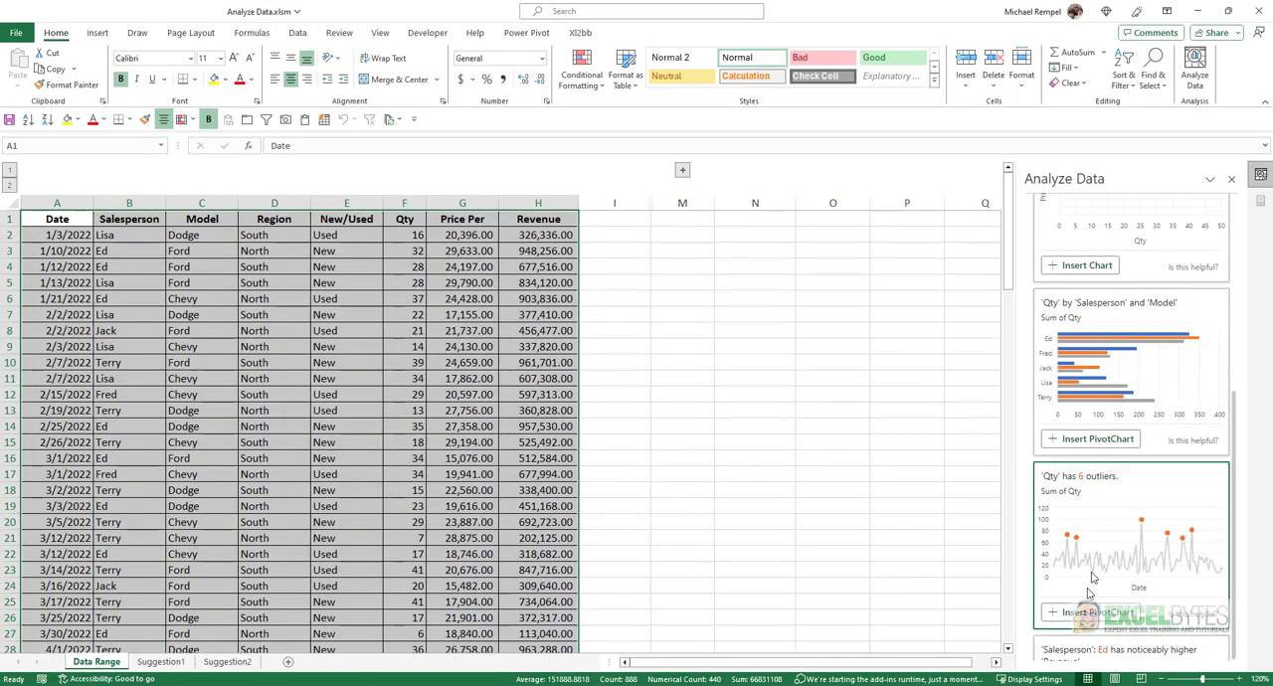
{"action": "scroll", "coordinate": [1126, 359], "scroll_direction": "down", "scroll_amount": 1}
{"action": "scroll", "coordinate": [1126, 359], "scroll_direction": "down", "scroll_amount": 5}
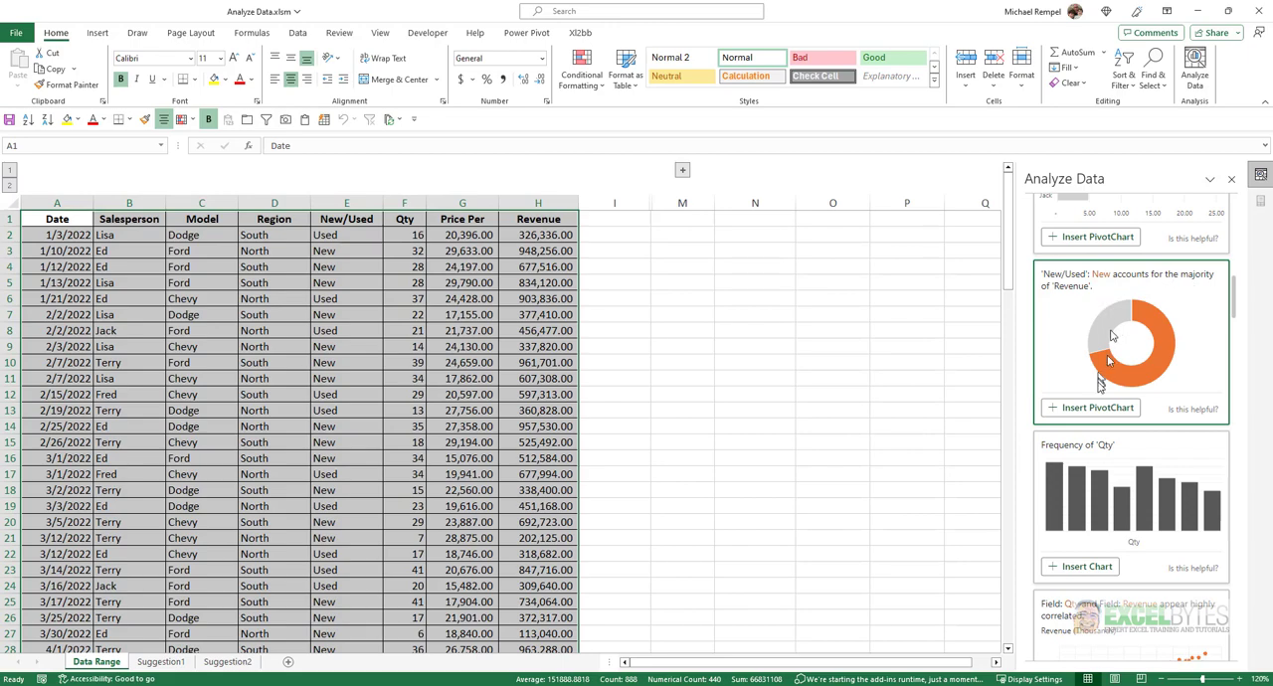
{"action": "scroll", "coordinate": [1104, 397], "scroll_direction": "down", "scroll_amount": 3}
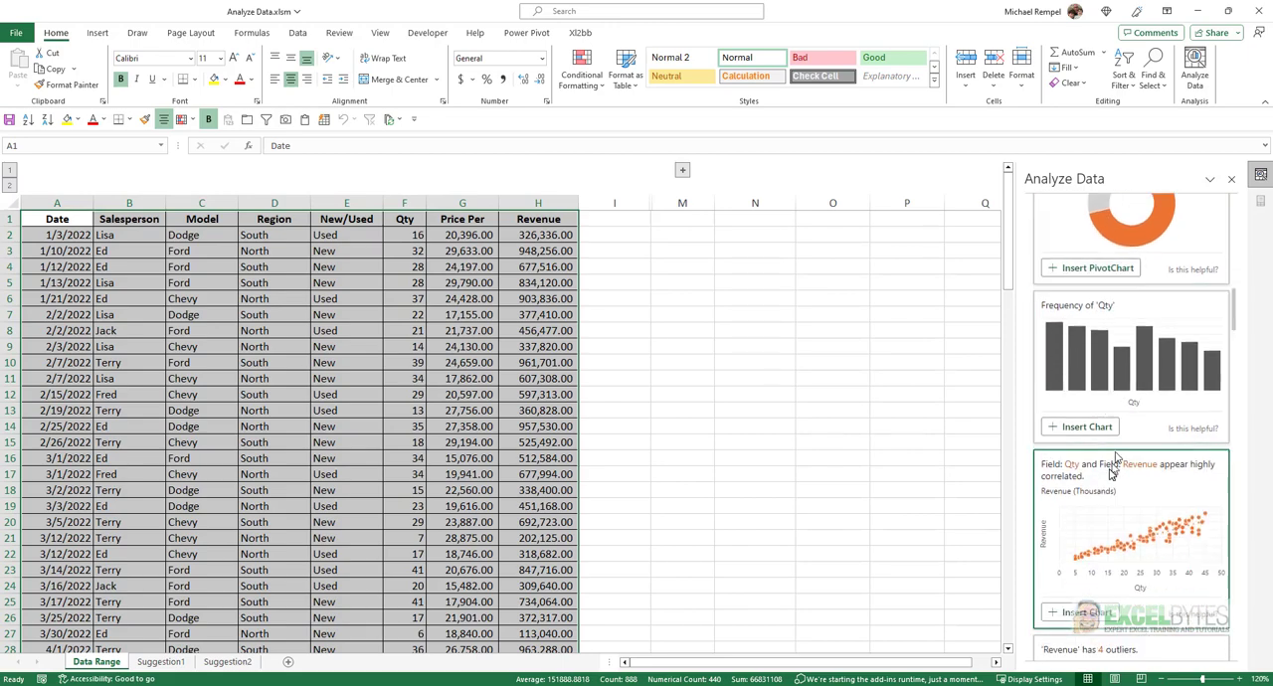
{"action": "scroll", "coordinate": [1110, 474], "scroll_direction": "up", "scroll_amount": 3}
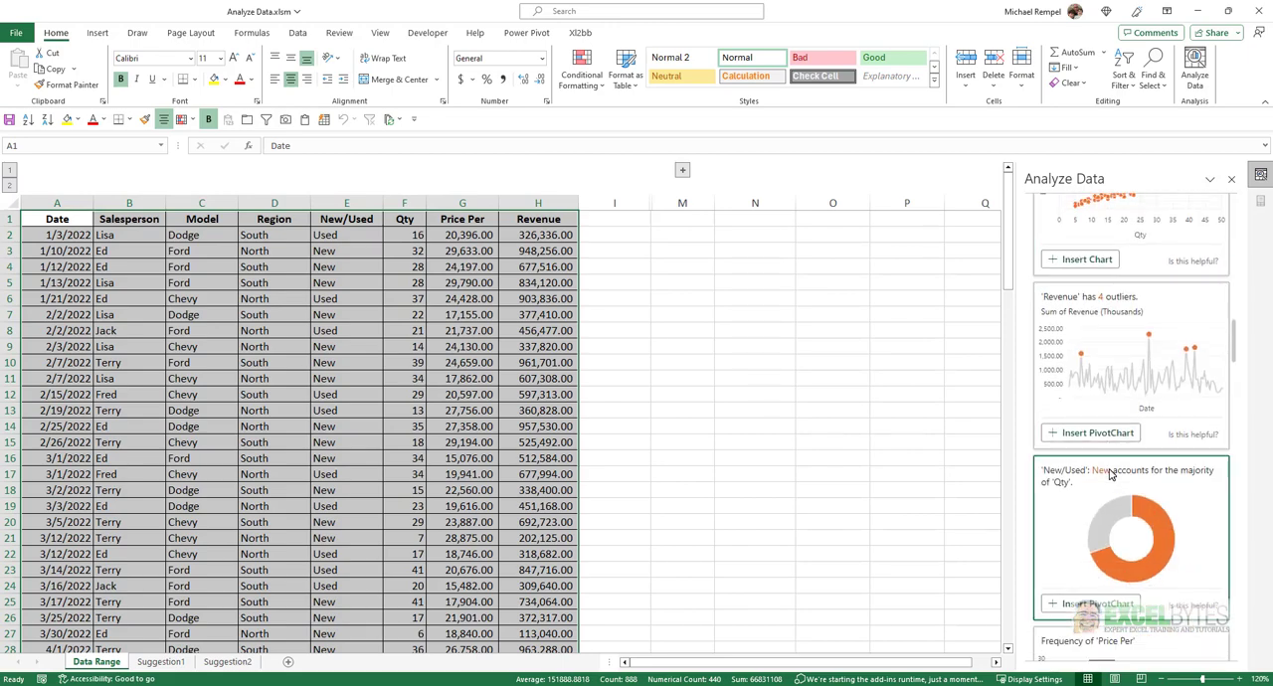
{"action": "scroll", "coordinate": [1084, 352], "scroll_direction": "down", "scroll_amount": 1}
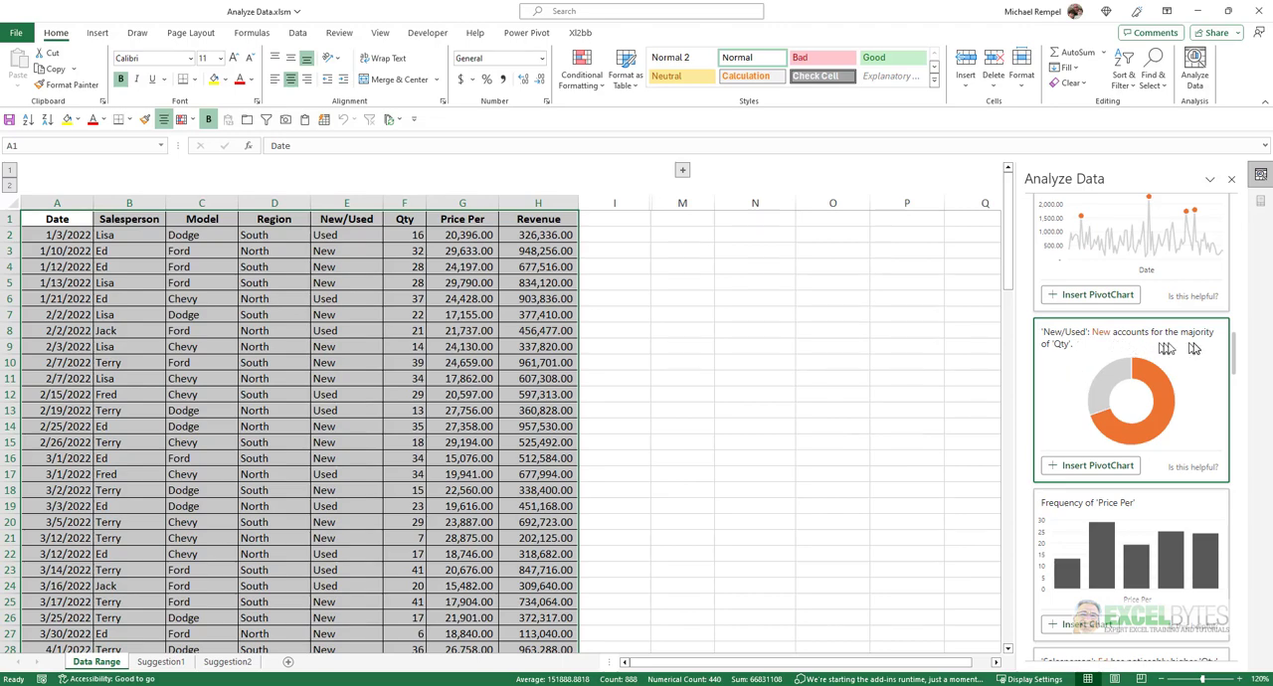
{"action": "scroll", "coordinate": [1144, 419], "scroll_direction": "down", "scroll_amount": 2}
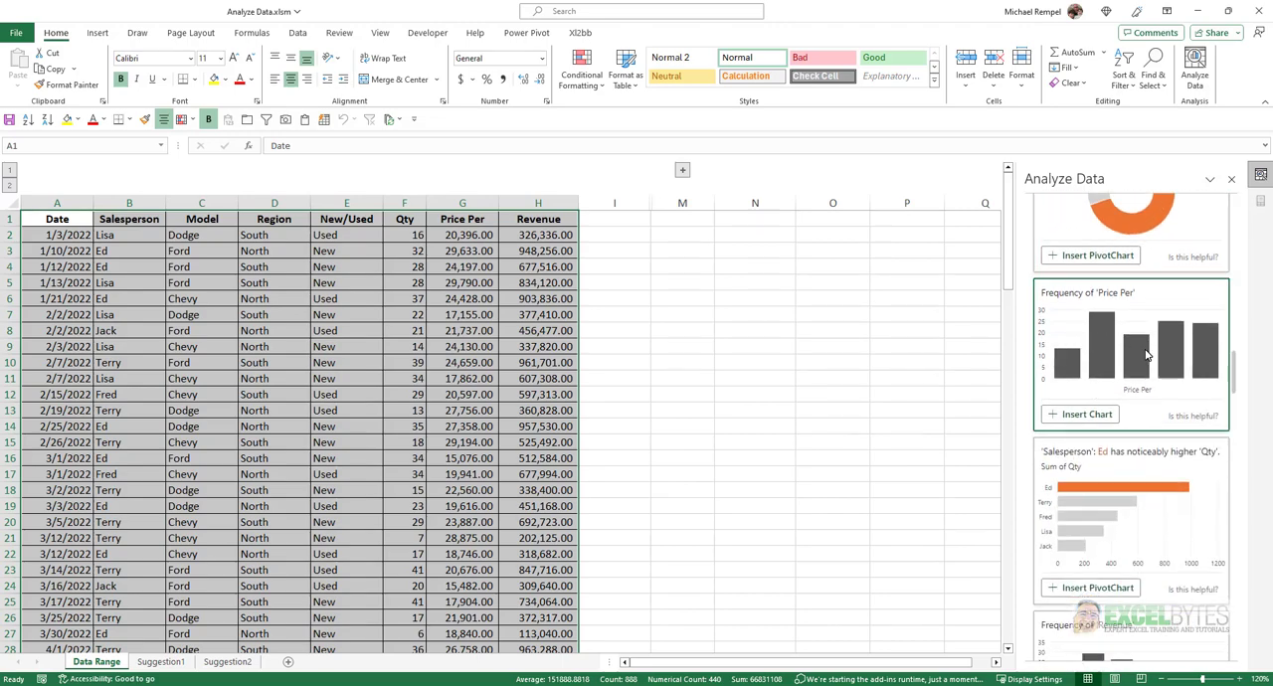
{"action": "scroll", "coordinate": [1145, 355], "scroll_direction": "down", "scroll_amount": 5}
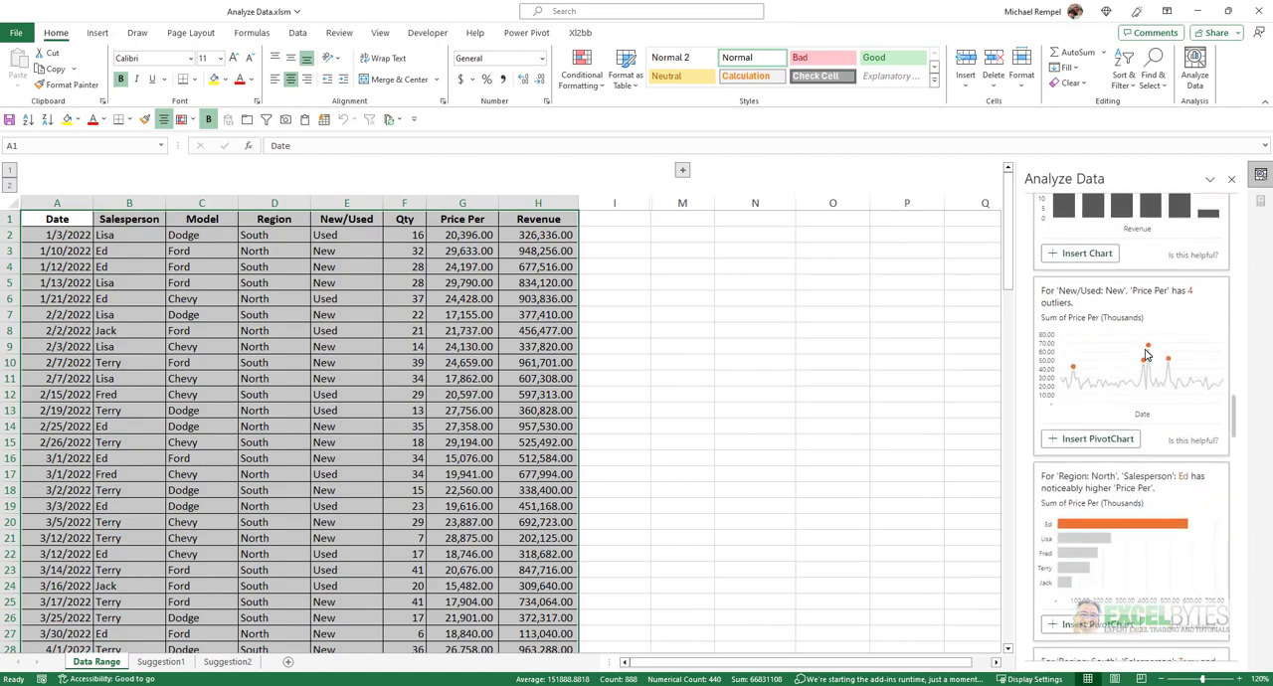
{"action": "scroll", "coordinate": [1145, 355], "scroll_direction": "down", "scroll_amount": 7}
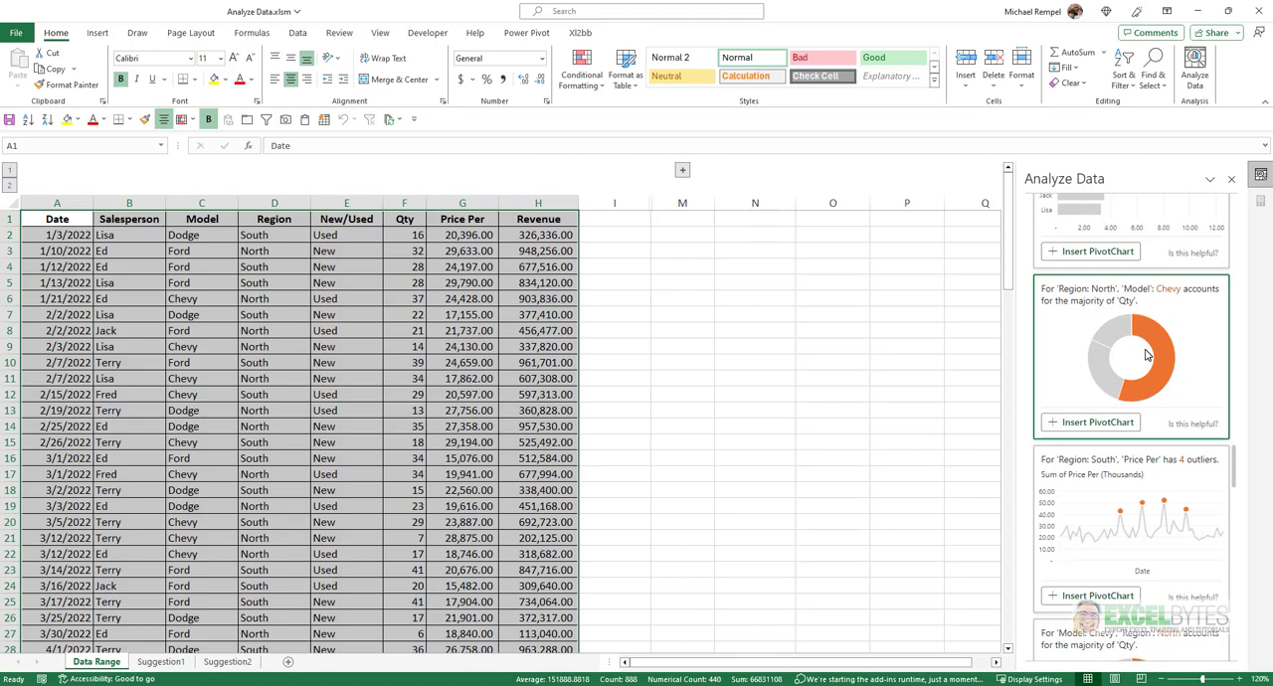
{"action": "scroll", "coordinate": [1104, 343], "scroll_direction": "down", "scroll_amount": 6}
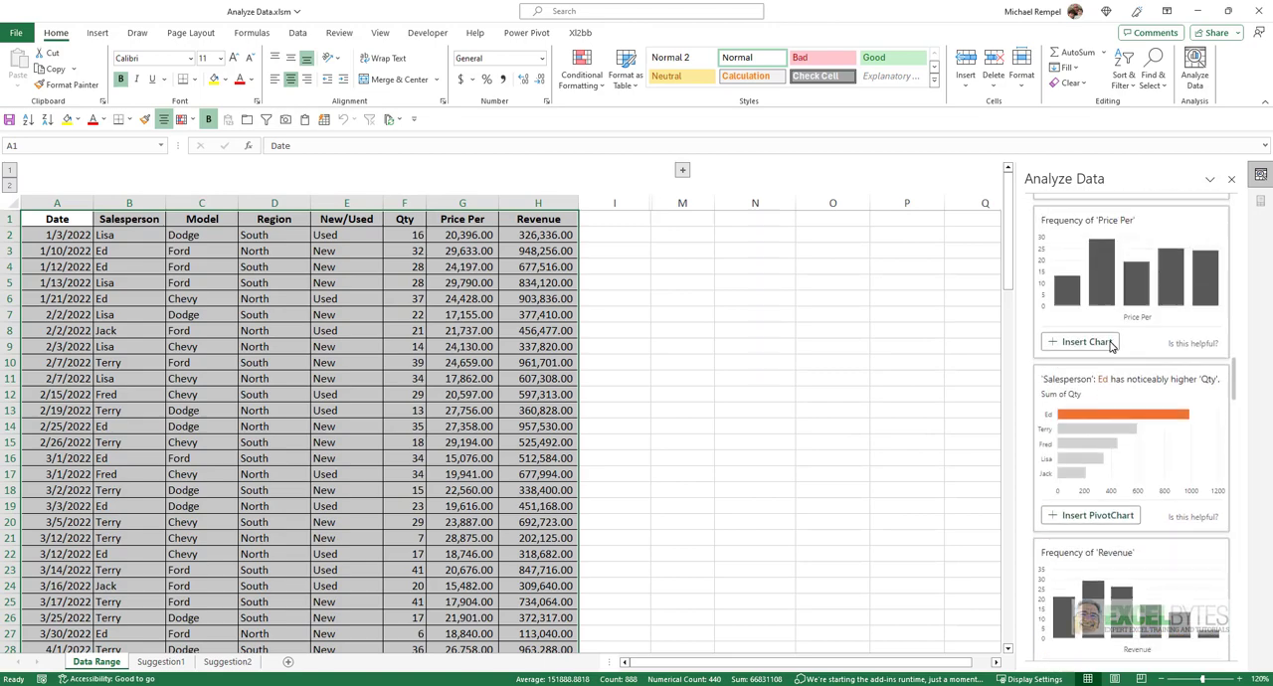
{"action": "scroll", "coordinate": [1112, 344], "scroll_direction": "up", "scroll_amount": 15}
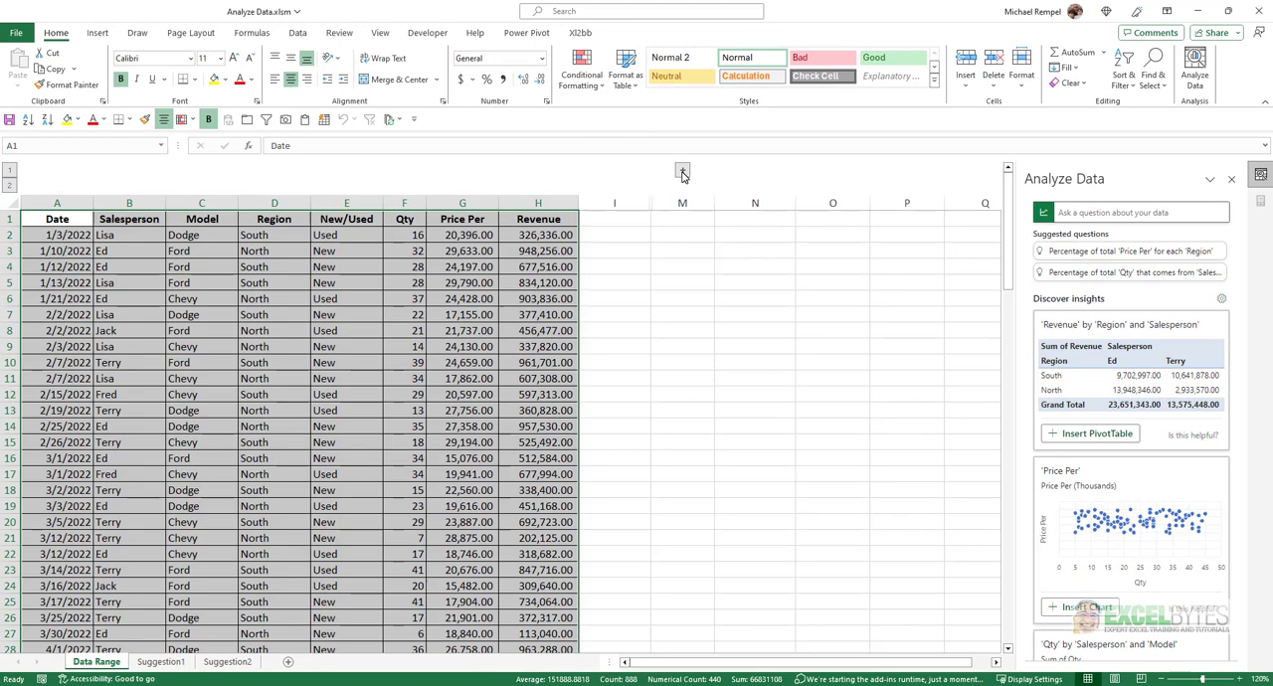
Expand the grouped columns beside the data and ask Analyze Data for the total qty of the salesperson named in the Highest Qty formula.
{"action": "left_click", "coordinate": [682, 172]}
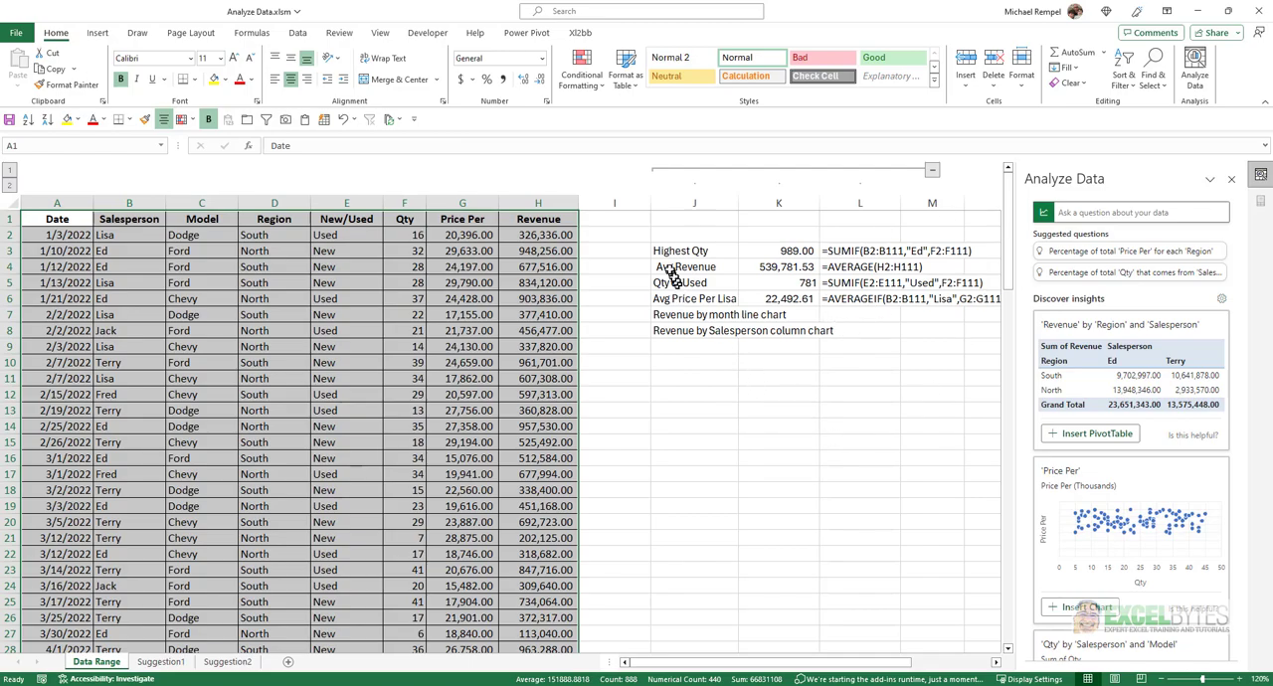
{"action": "left_click", "coordinate": [1087, 213]}
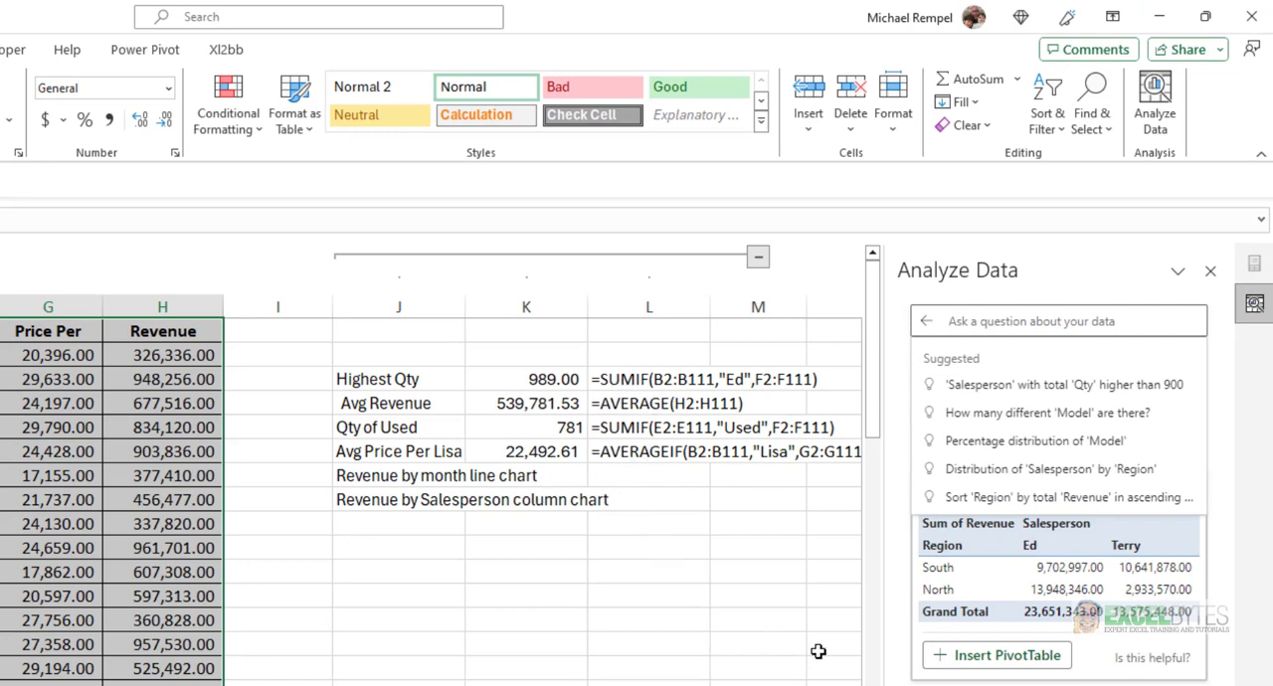
{"action": "type", "text": "Total qty Ed"}
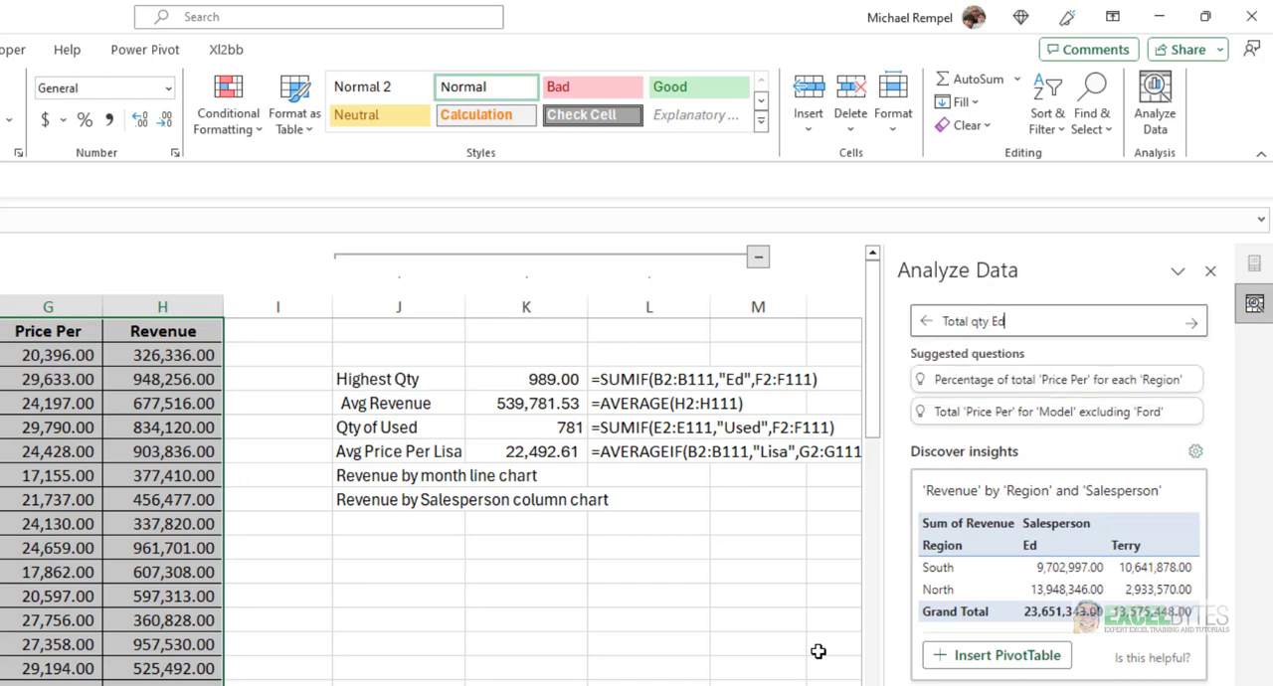
{"action": "key", "text": "Return"}
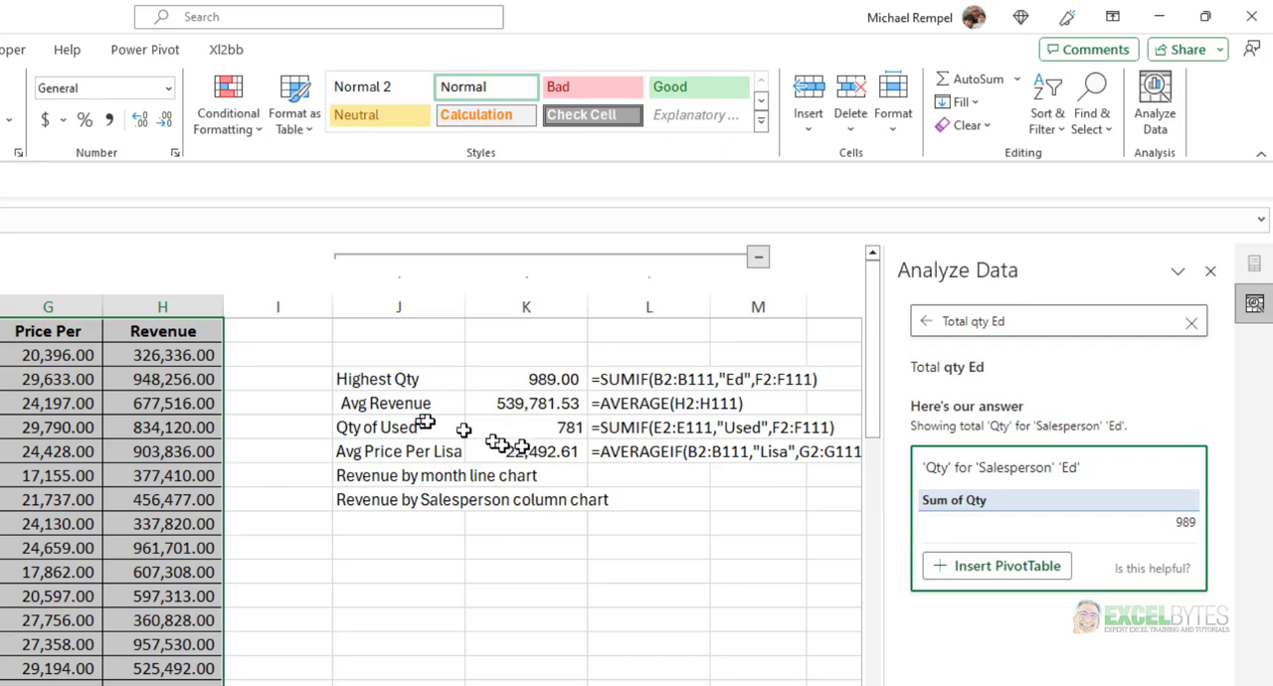
Replace the Analyze Data question with "average revenue" and submit it.
{"action": "left_click", "coordinate": [1190, 328]}
{"action": "type", "text": "a"}
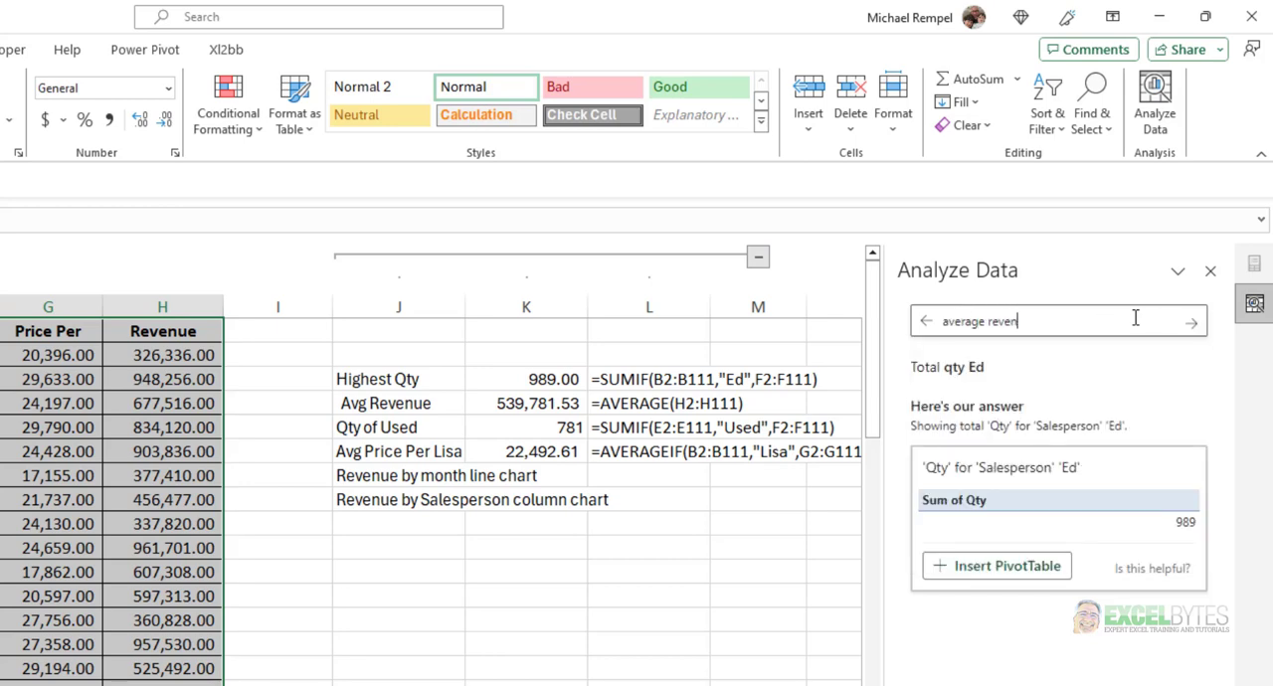
{"action": "type", "text": "verage revenue"}
{"action": "key", "text": "Return"}
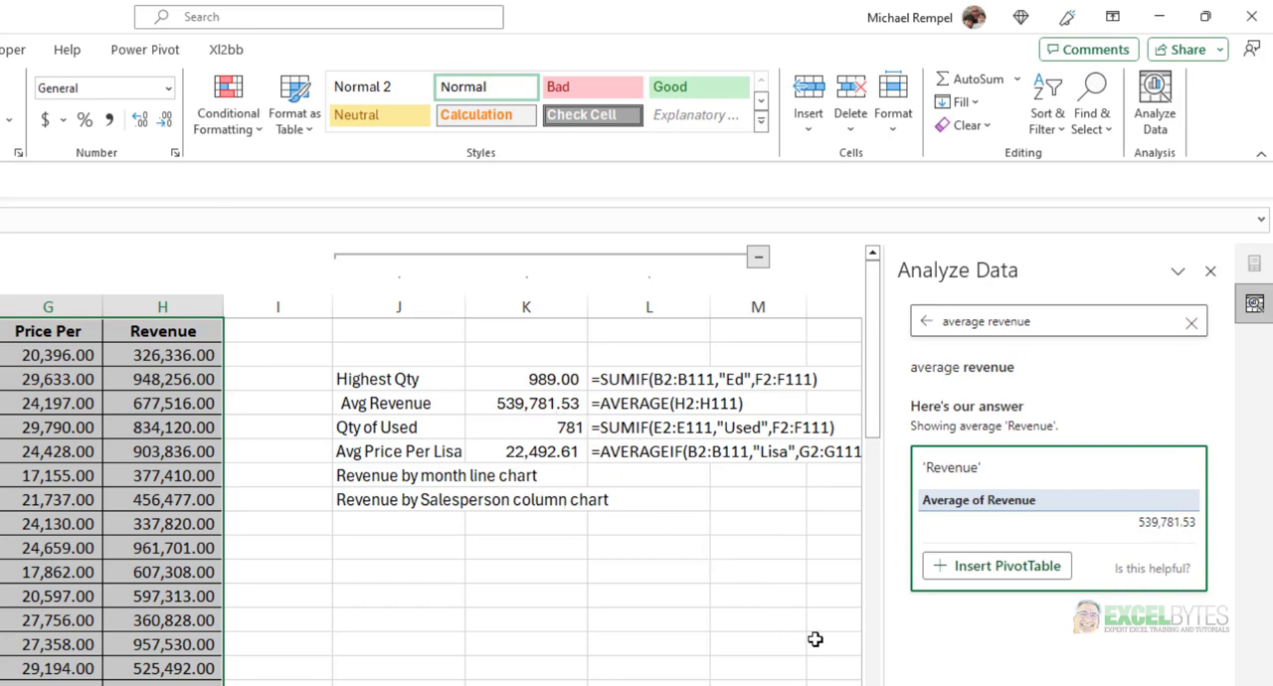
Clear the previous question and ask Analyze Data for "qty of Used".
{"action": "left_click", "coordinate": [1191, 322]}
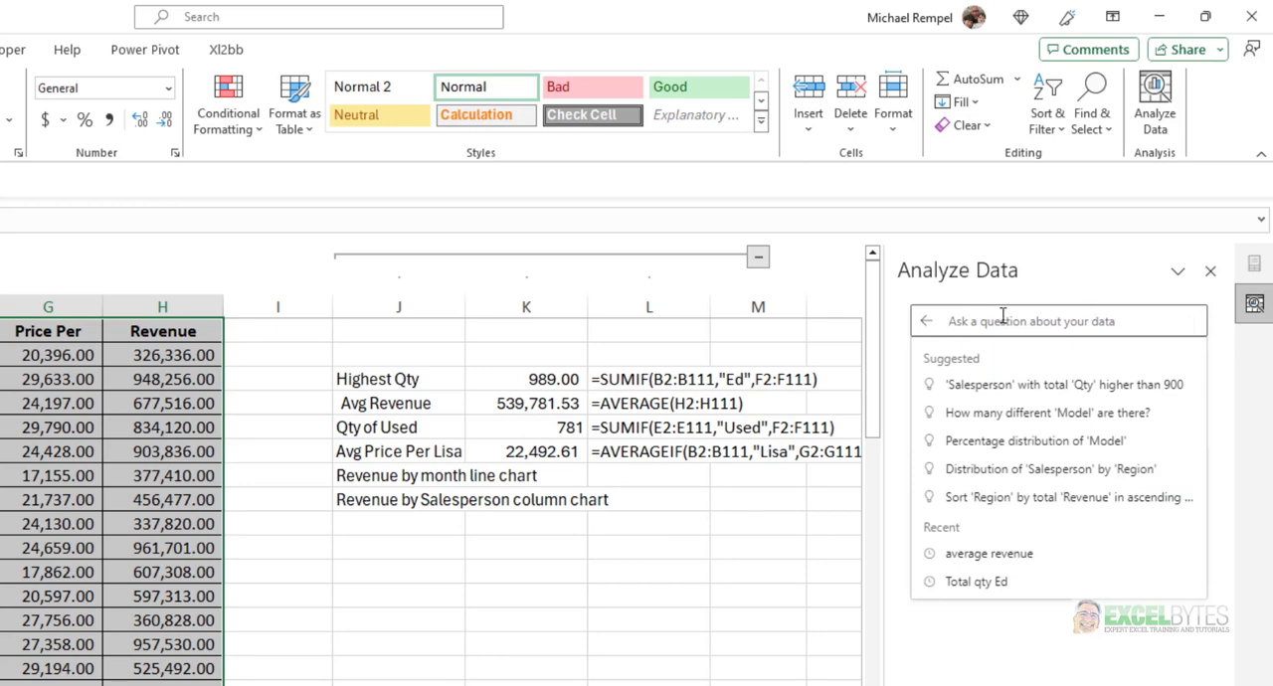
{"action": "type", "text": "qty of"}
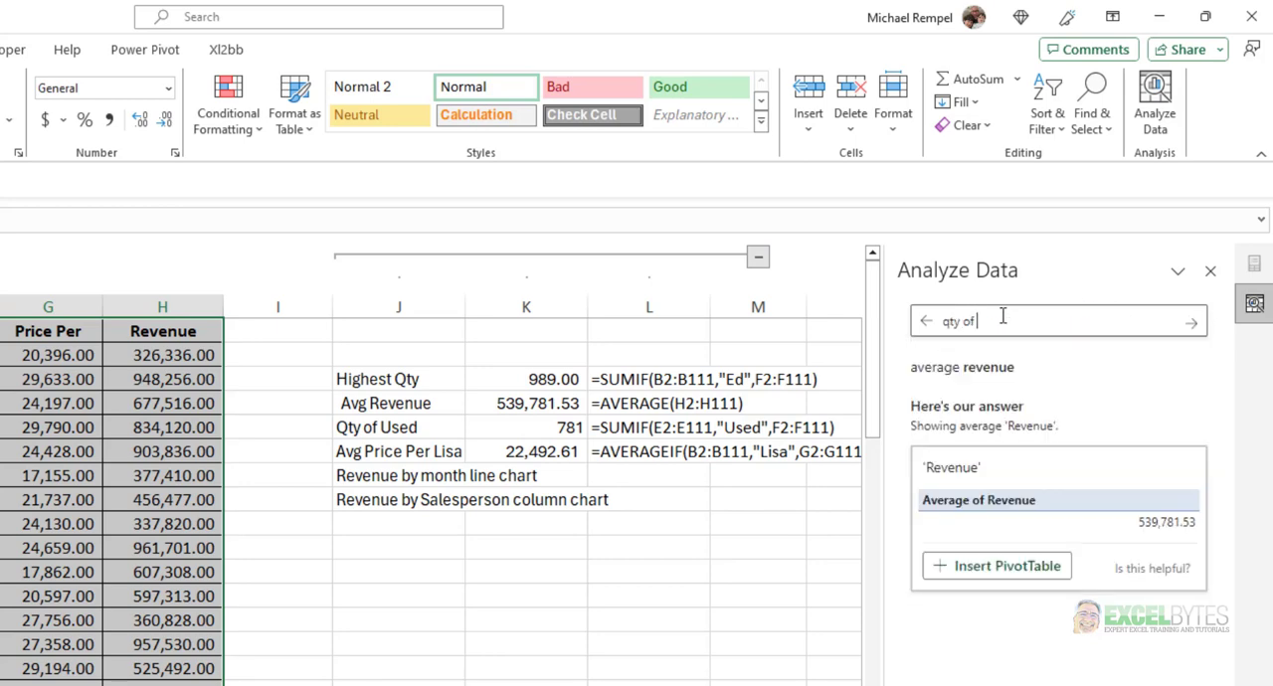
{"action": "type", "text": " Used"}
{"action": "key", "text": "Return"}
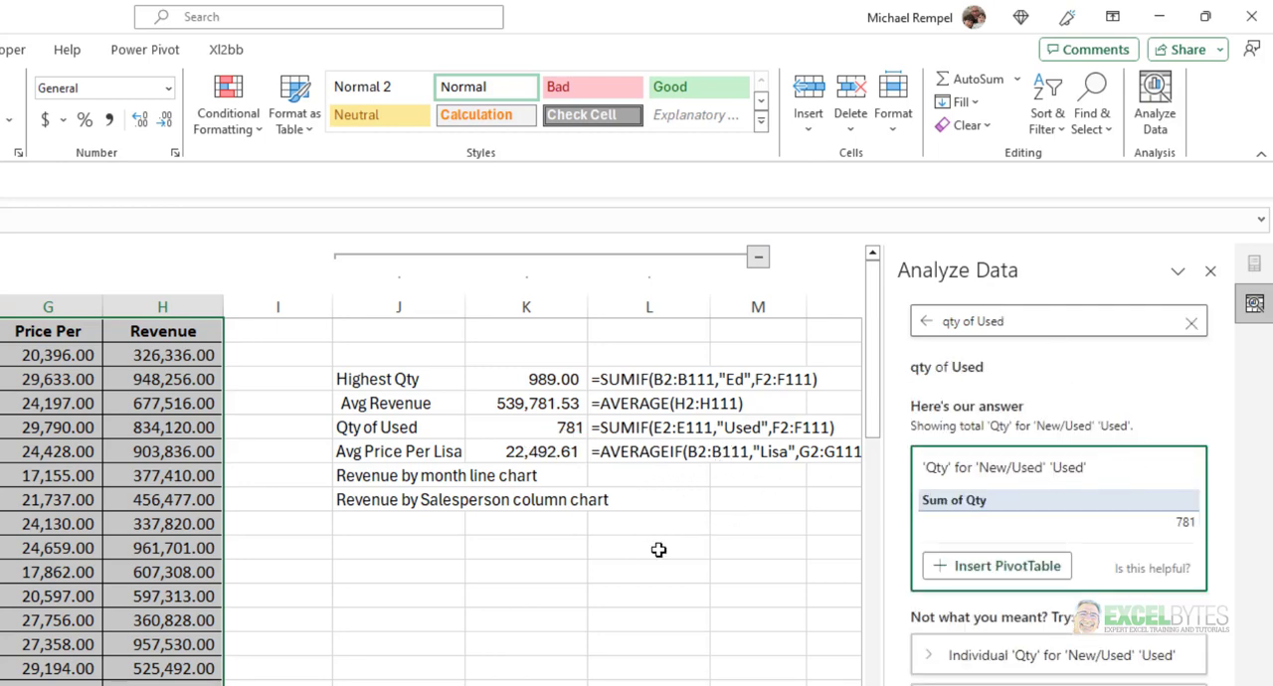
Ask Analyze Data for the average price per for the salesperson named in the Avg Price Per row.
{"action": "left_click", "coordinate": [1191, 325]}
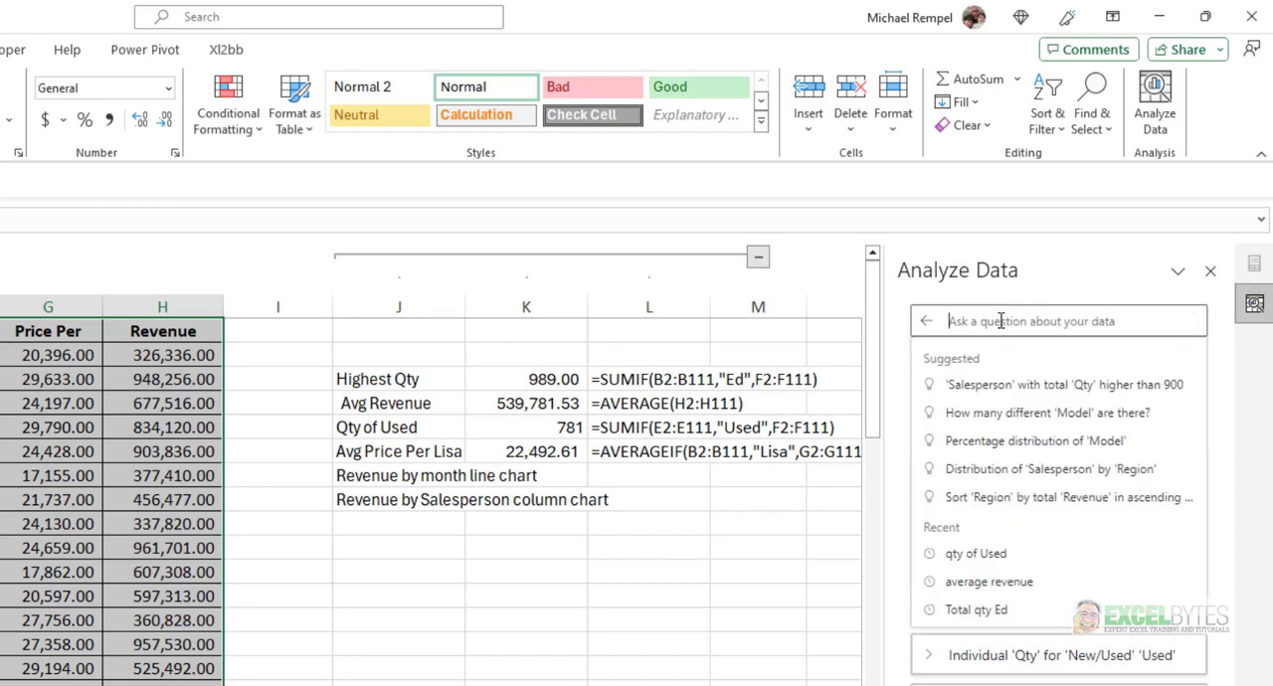
{"action": "type", "text": "aver"}
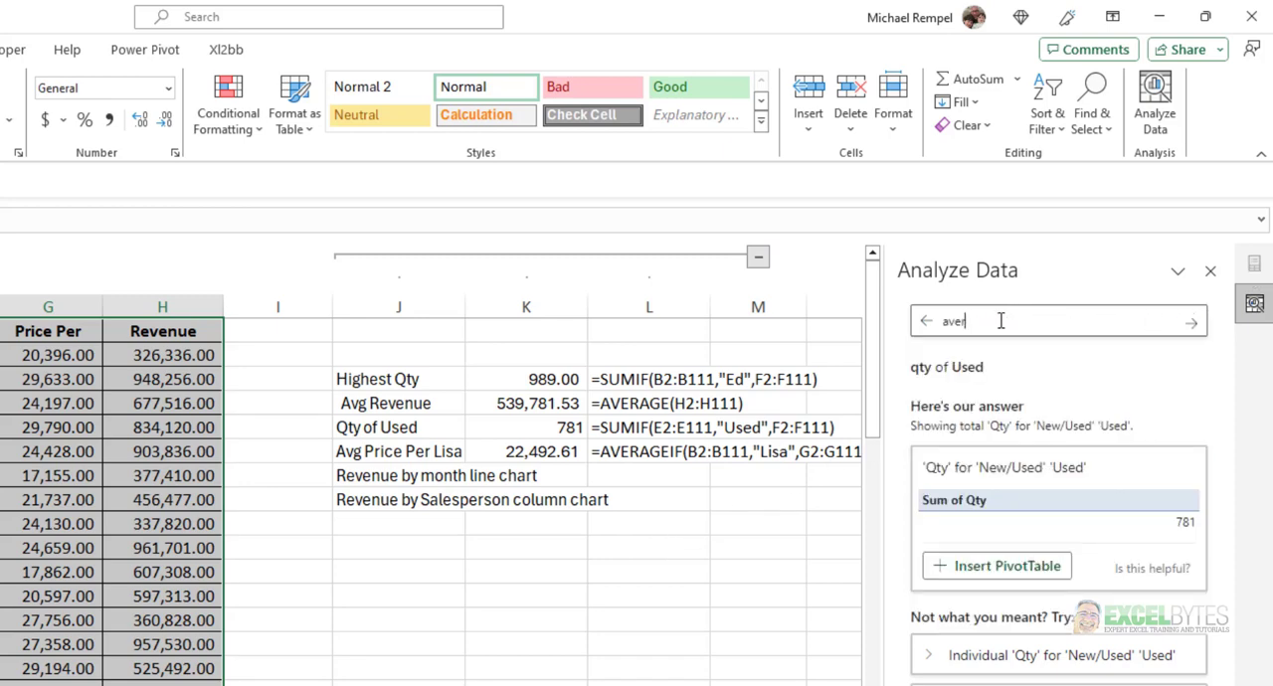
{"action": "type", "text": "age pr"}
{"action": "type", "text": "ice per "}
{"action": "type", "text": "tor "}
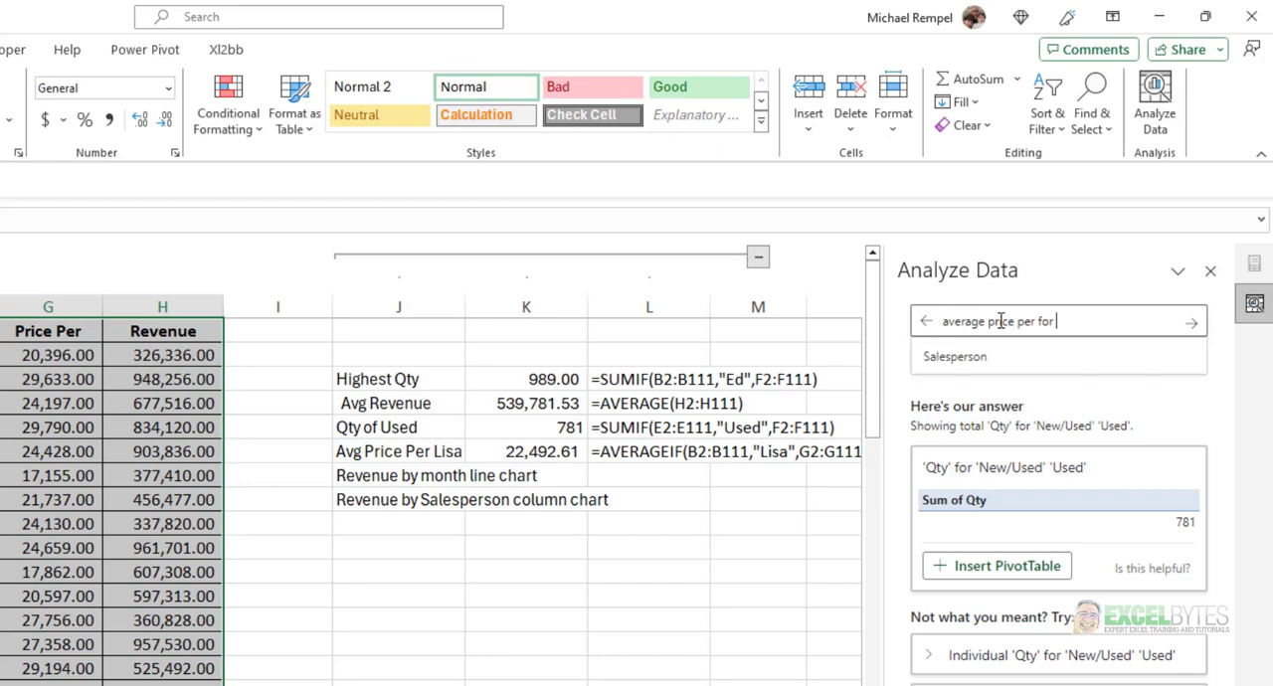
{"action": "type", "text": "Lisa"}
{"action": "key", "text": "Return"}
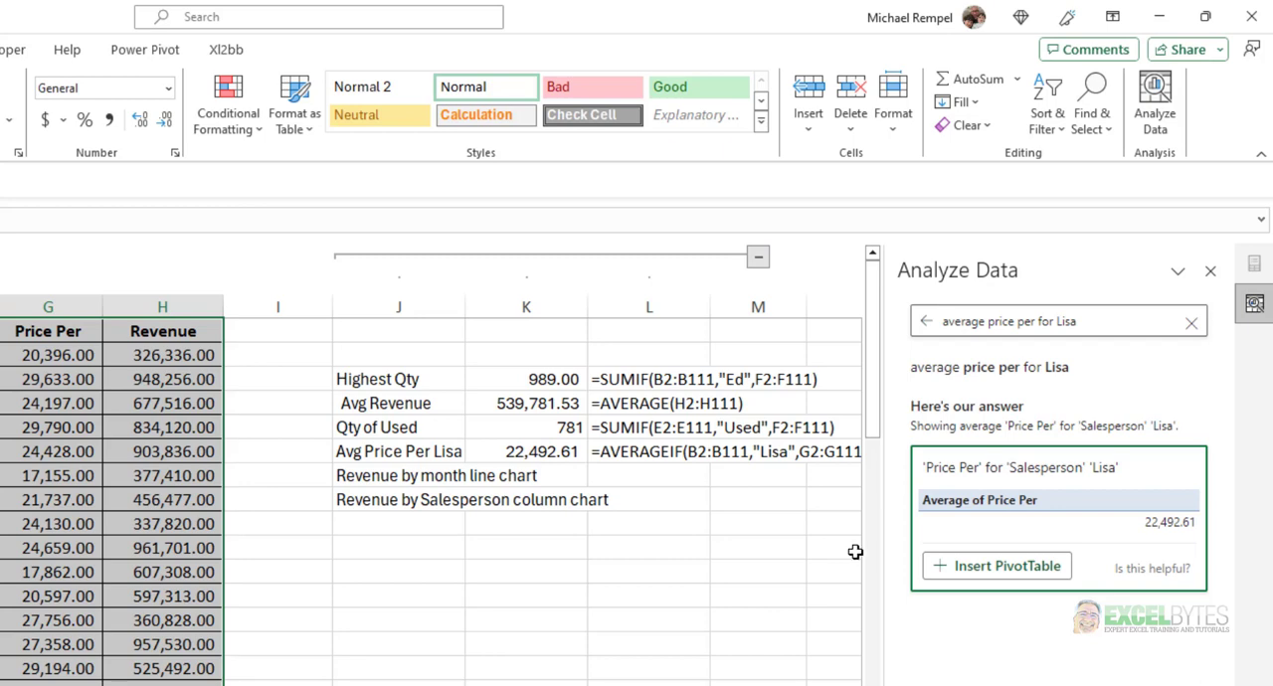
Clear the previous question and ask Analyze Data for "revenue by month line chart".
{"action": "left_click", "coordinate": [1189, 324]}
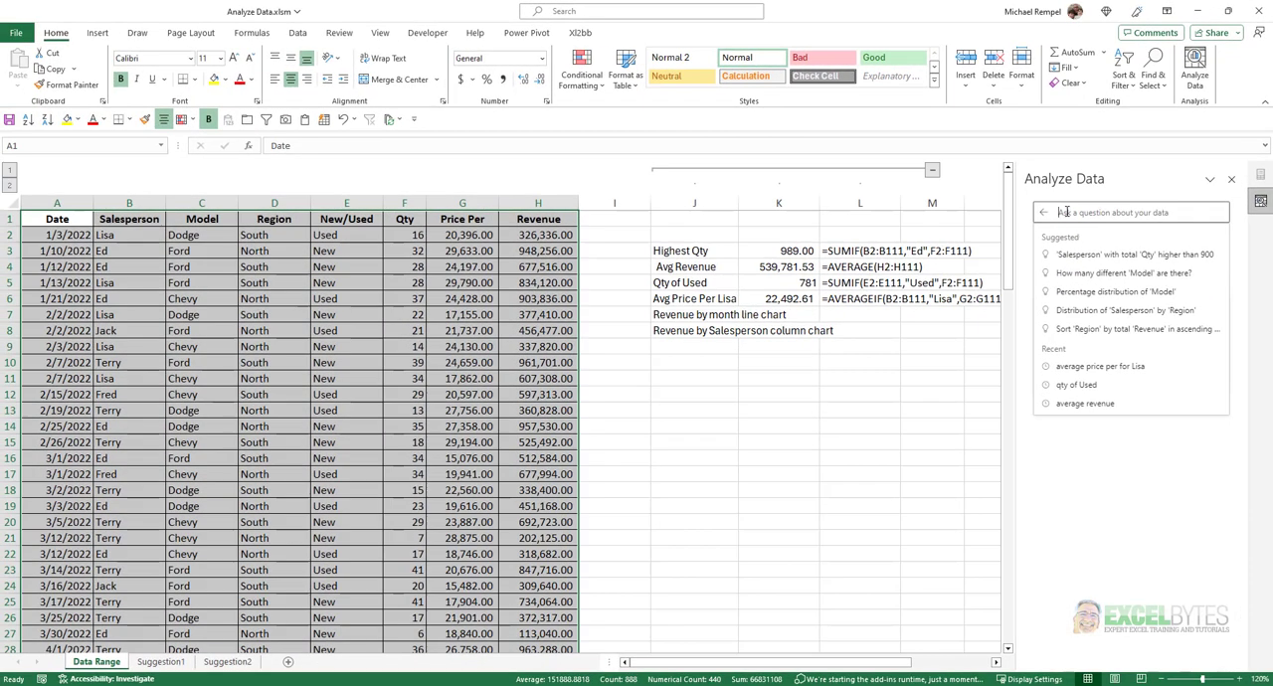
{"action": "type", "text": "revenue by"}
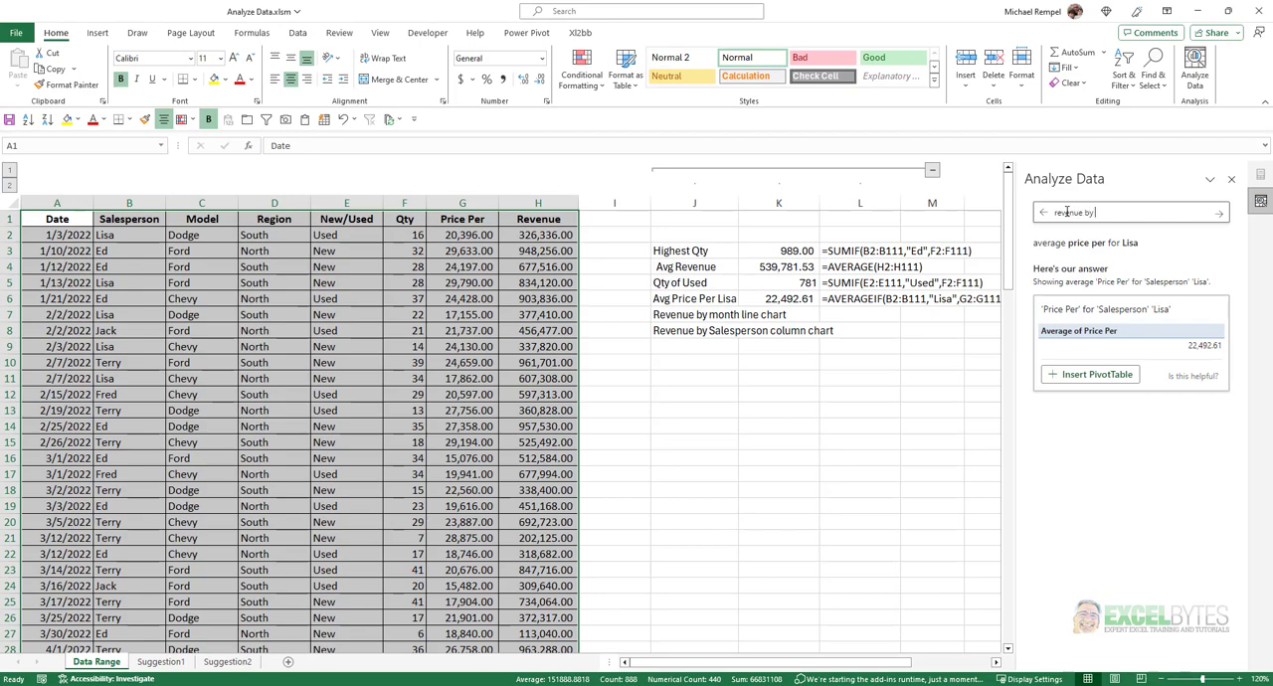
{"action": "type", "text": "e chart"}
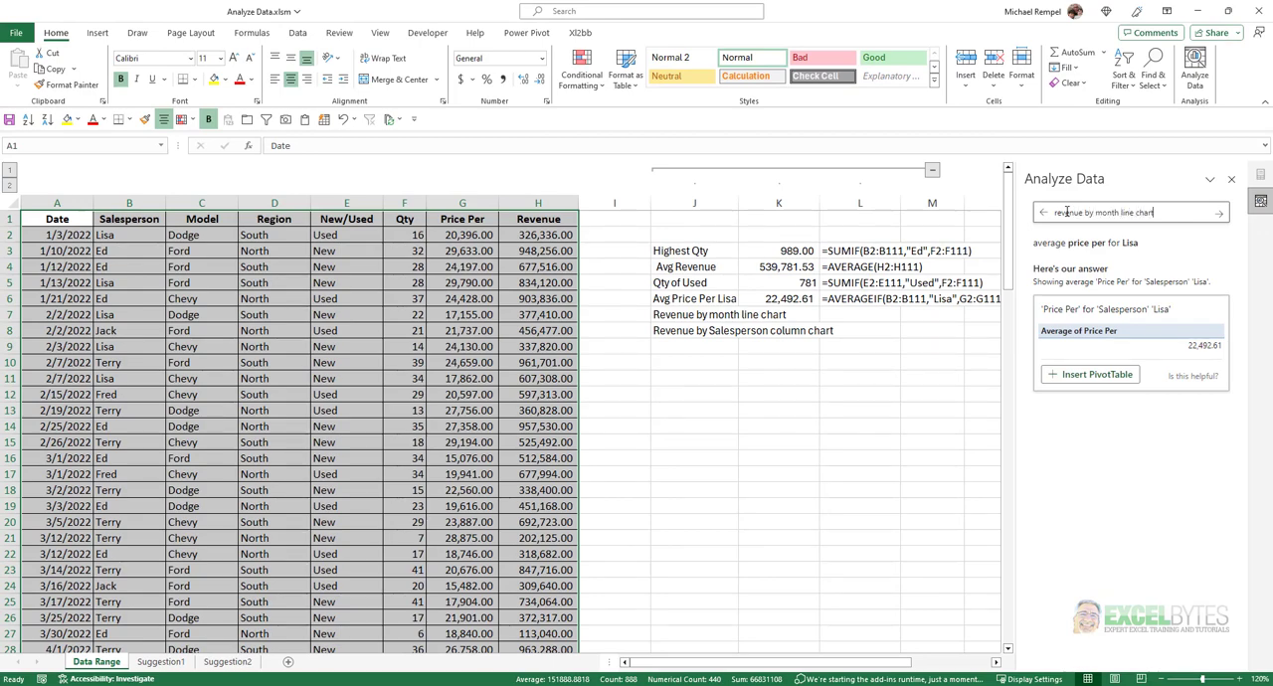
{"action": "key", "text": "Return"}
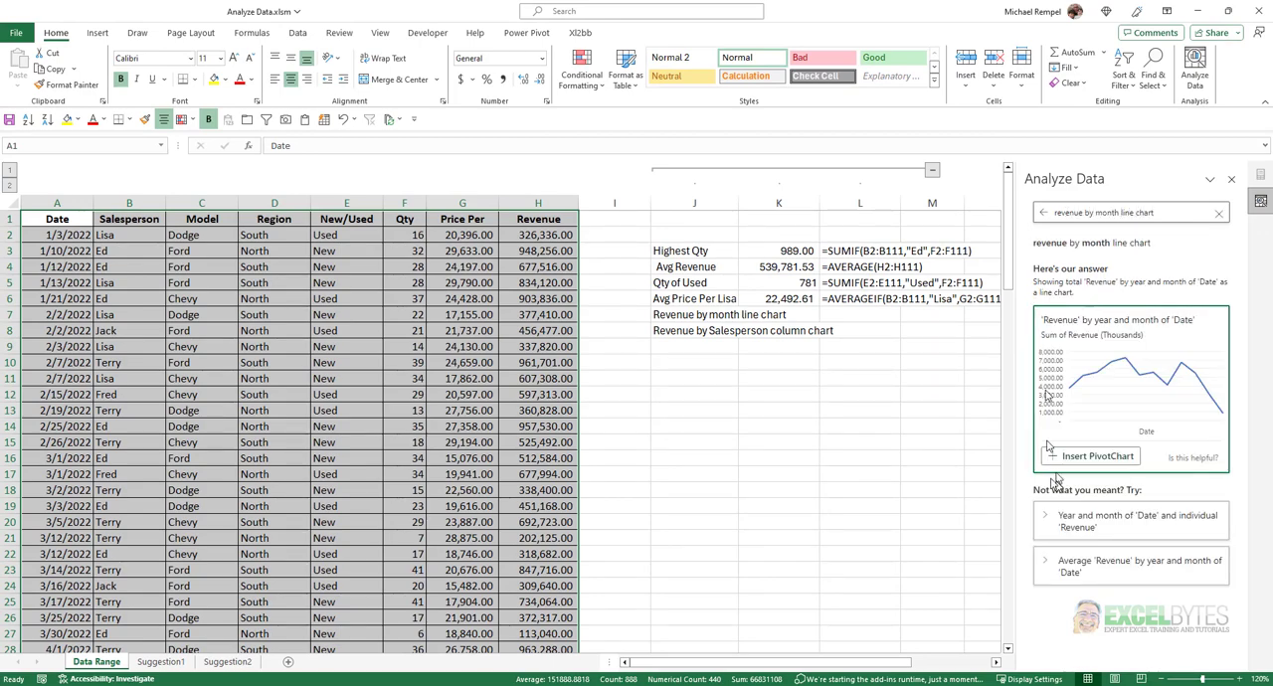
Change the question's chart type from line to bar and resubmit it as "revenue by month barchart".
{"action": "double_click", "coordinate": [1125, 213]}
{"action": "type", "text": "bar"}
{"action": "key", "text": "Return"}
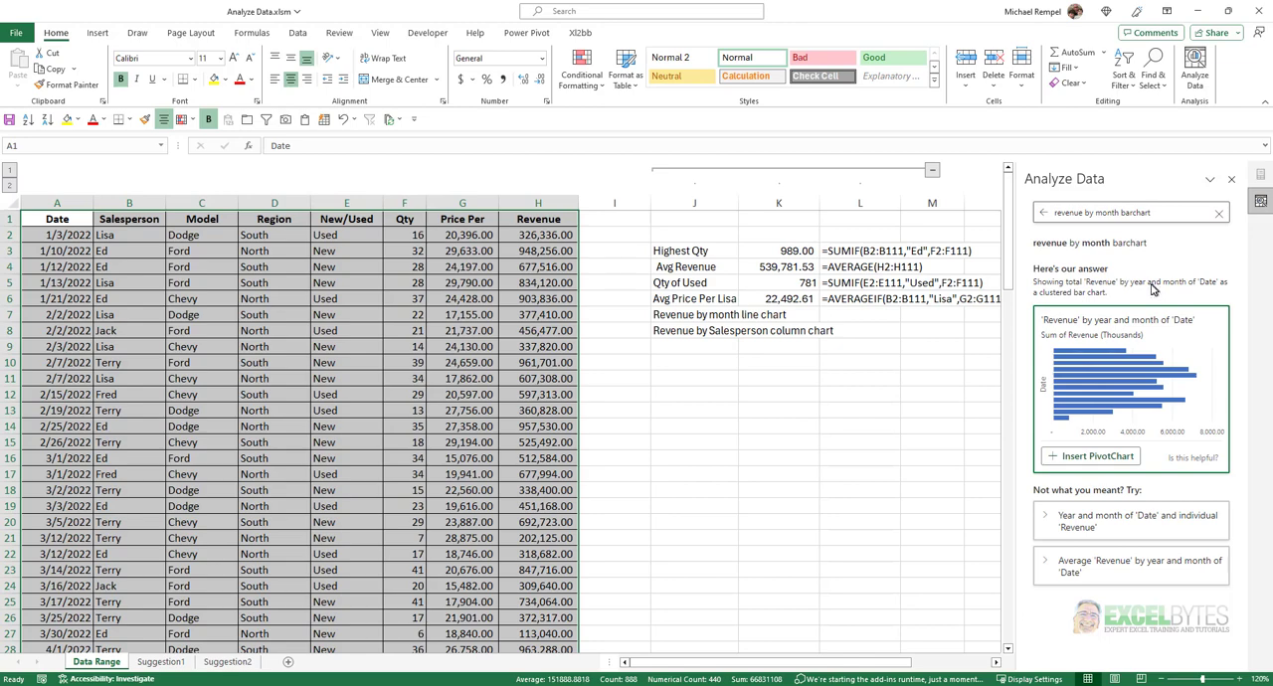
Clear the previous question and ask Analyze Data for "revenue by salesperson column chart".
{"action": "left_click", "coordinate": [1219, 214]}
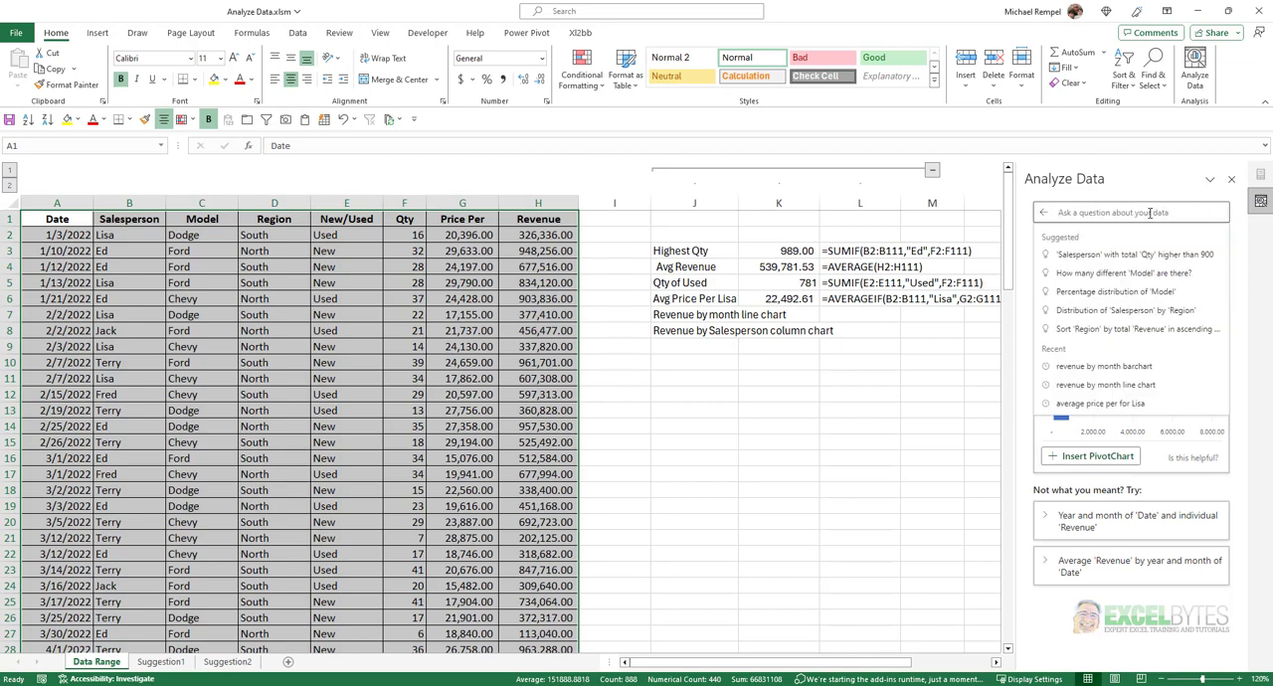
{"action": "type", "text": "reven"}
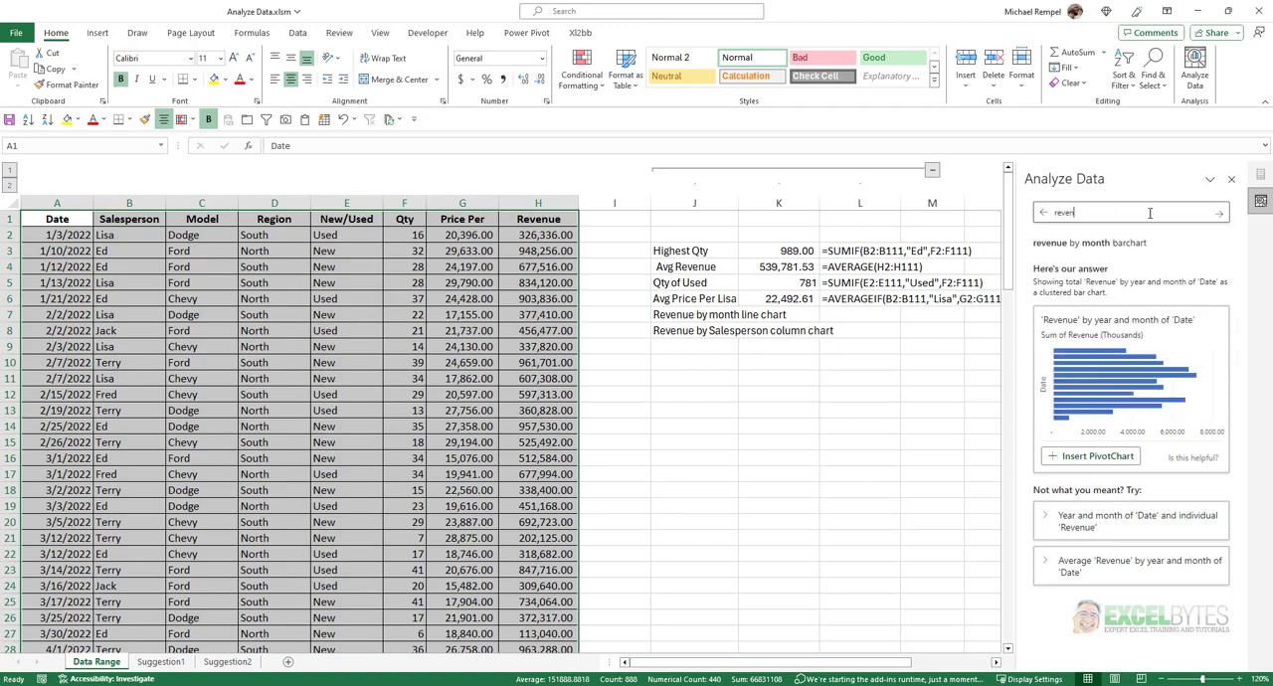
{"action": "type", "text": "ue by salesperson column chart"}
{"action": "key", "text": "Return"}
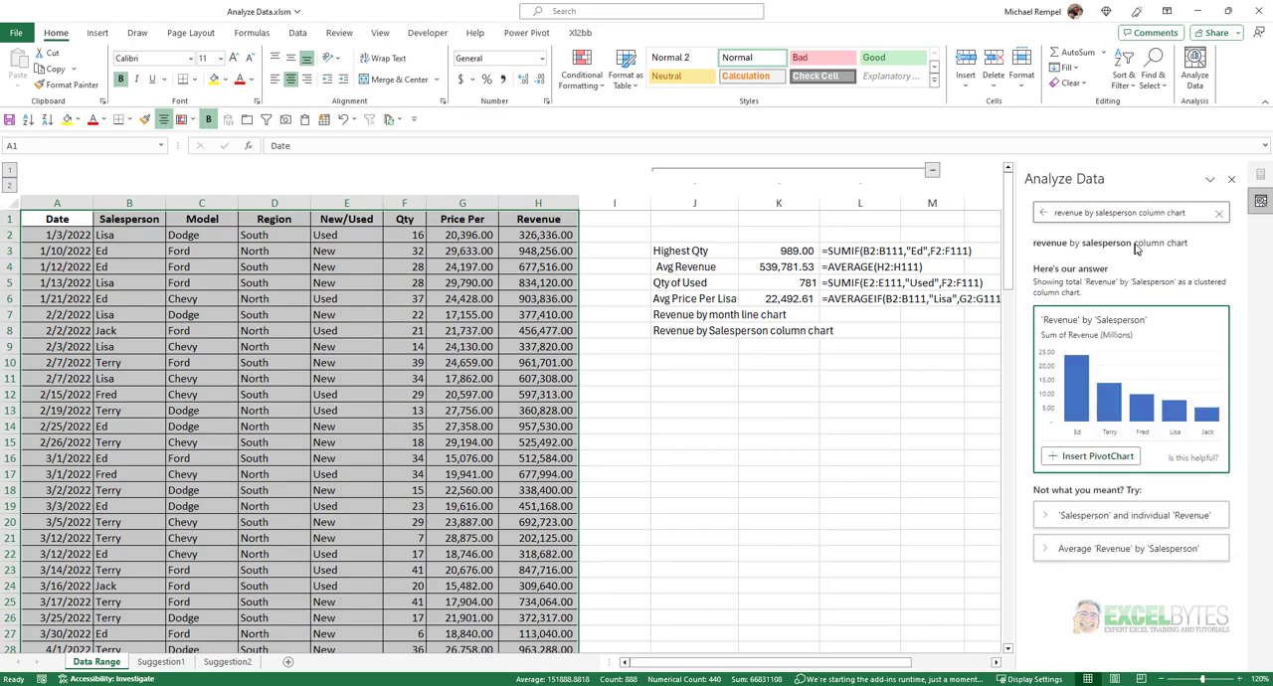